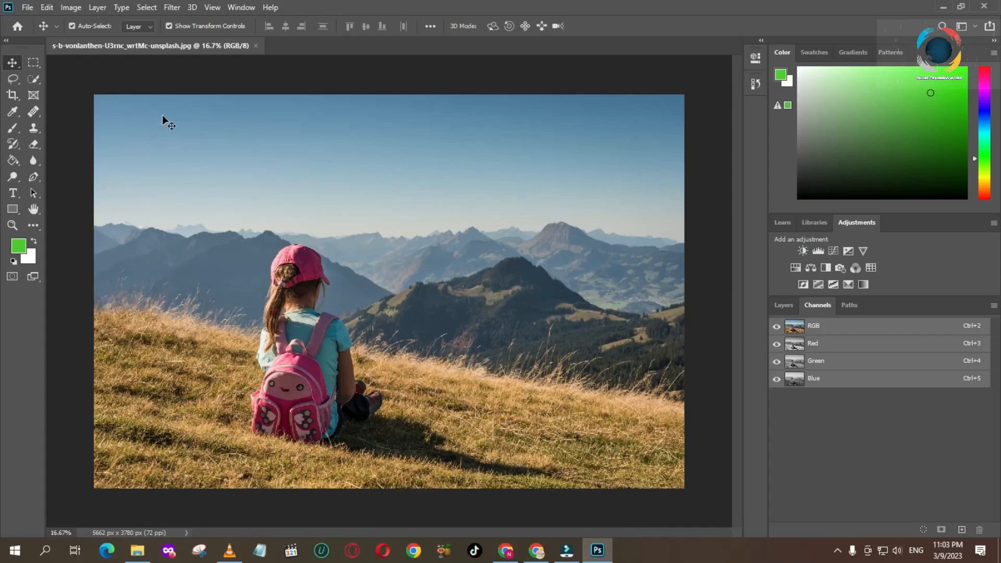
Step: Crop the photo around the girl using the W x H x Resolution setting, to about 3527 x 2556 px
click(11, 96)
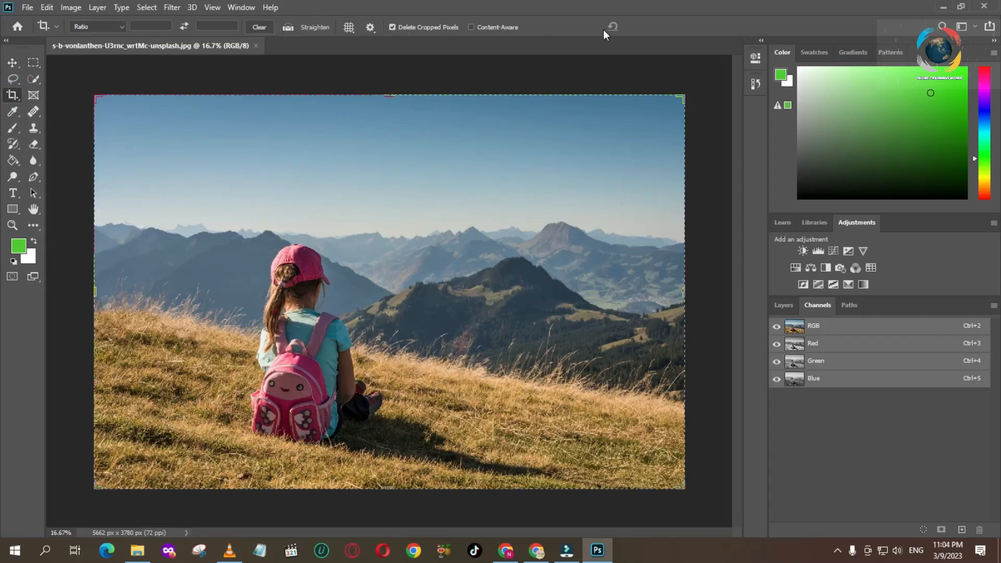
mouse_move(95, 98)
mouse_down()
mouse_move(116, 105)
mouse_move(86, 90)
mouse_move(95, 97)
mouse_up()
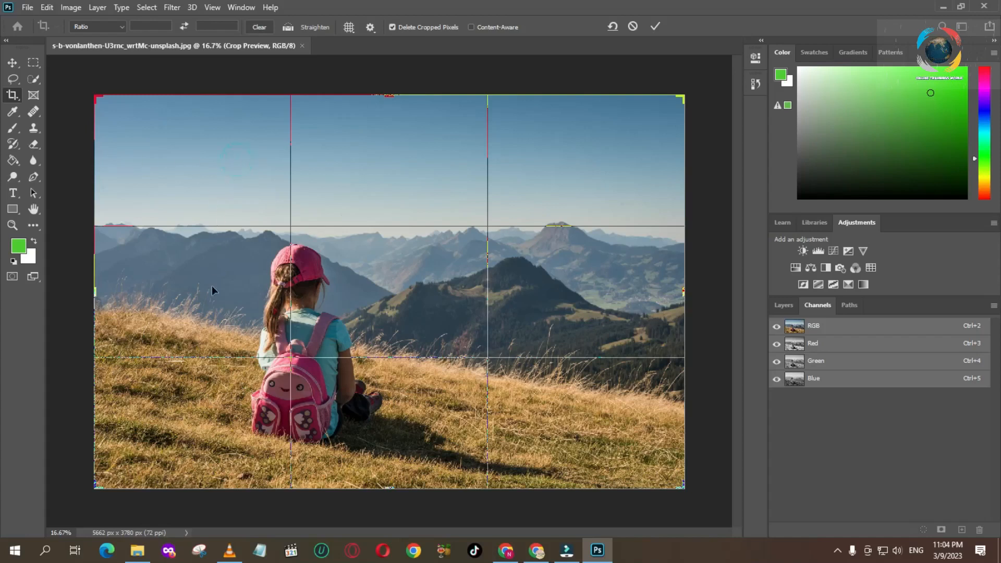
click(174, 407)
mouse_move(680, 97)
mouse_down()
mouse_move(668, 100)
mouse_move(678, 106)
mouse_move(566, 148)
mouse_move(580, 112)
mouse_move(558, 212)
mouse_move(491, 174)
mouse_move(557, 169)
mouse_move(661, 129)
mouse_move(685, 95)
mouse_up()
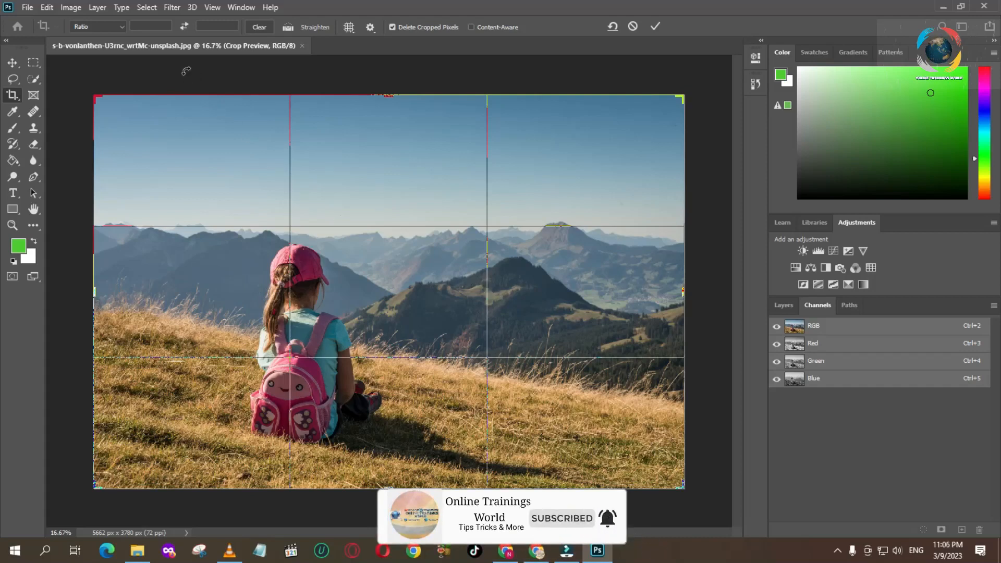
click(119, 27)
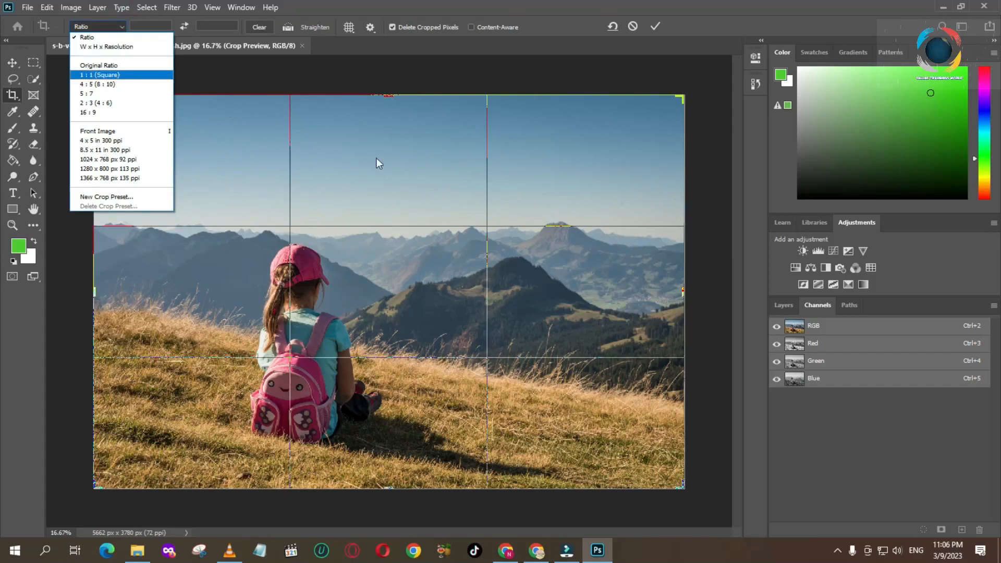
click(106, 47)
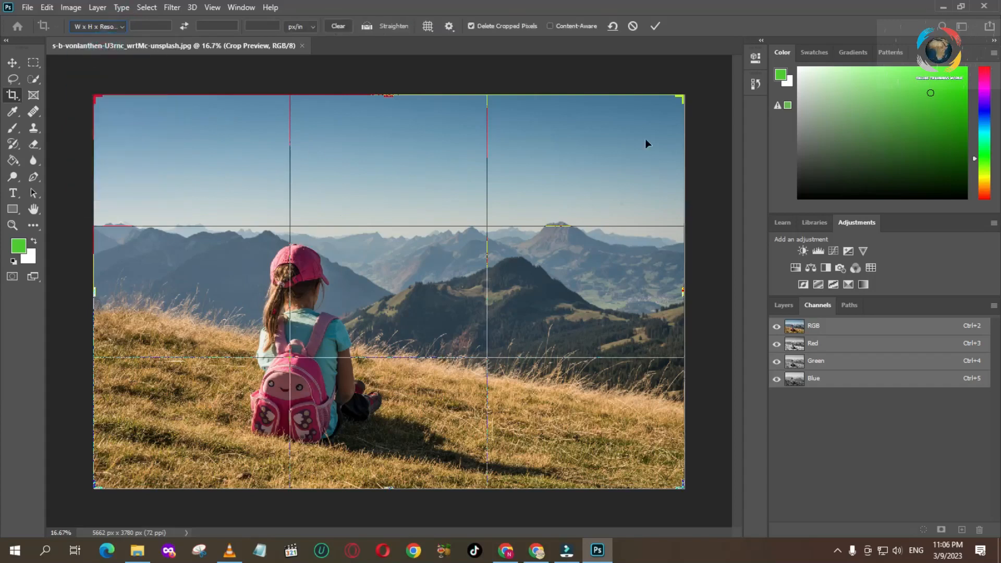
mouse_move(680, 98)
mouse_down()
mouse_move(648, 130)
mouse_move(572, 134)
mouse_move(624, 99)
mouse_move(688, 94)
mouse_up()
drag(681, 96, 572, 160)
click(654, 26)
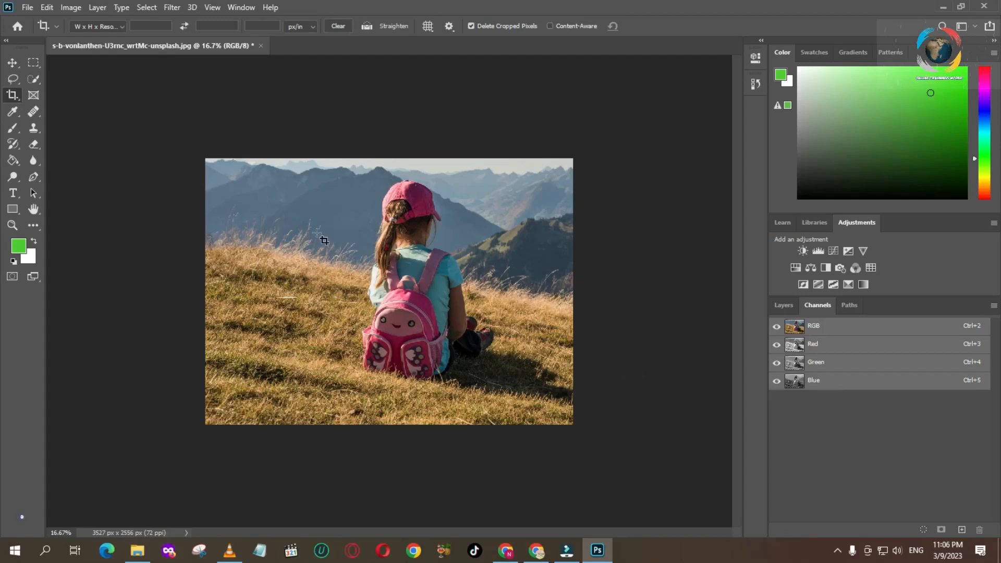
Step: Try to extend the crop frame beyond the photo to about 4283 x 3372 px, and undo the previous crop
drag(209, 161, 687, 452)
mouse_move(572, 292)
mouse_down()
mouse_move(610, 293)
mouse_move(573, 290)
mouse_up()
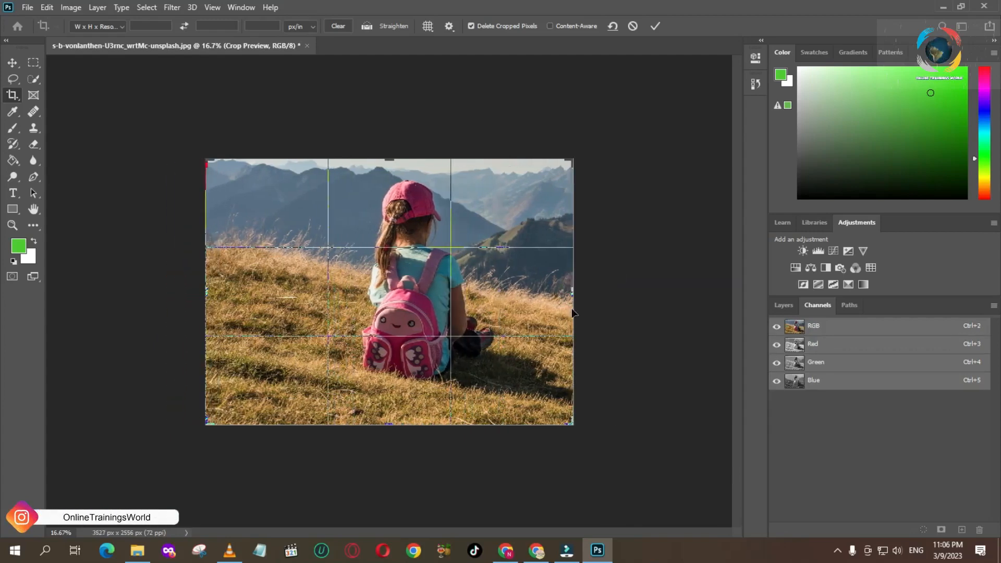
drag(572, 168, 610, 116)
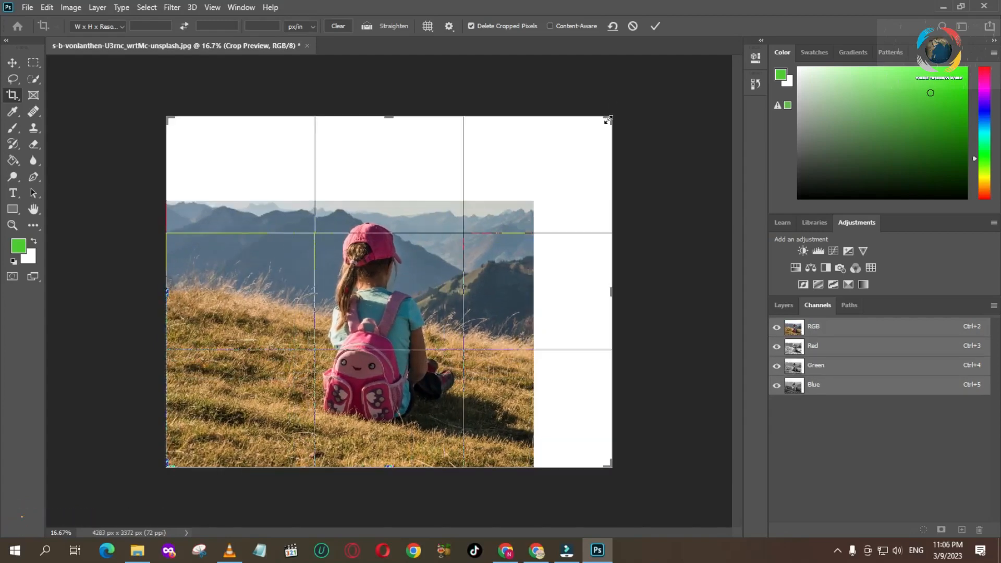
click(613, 26)
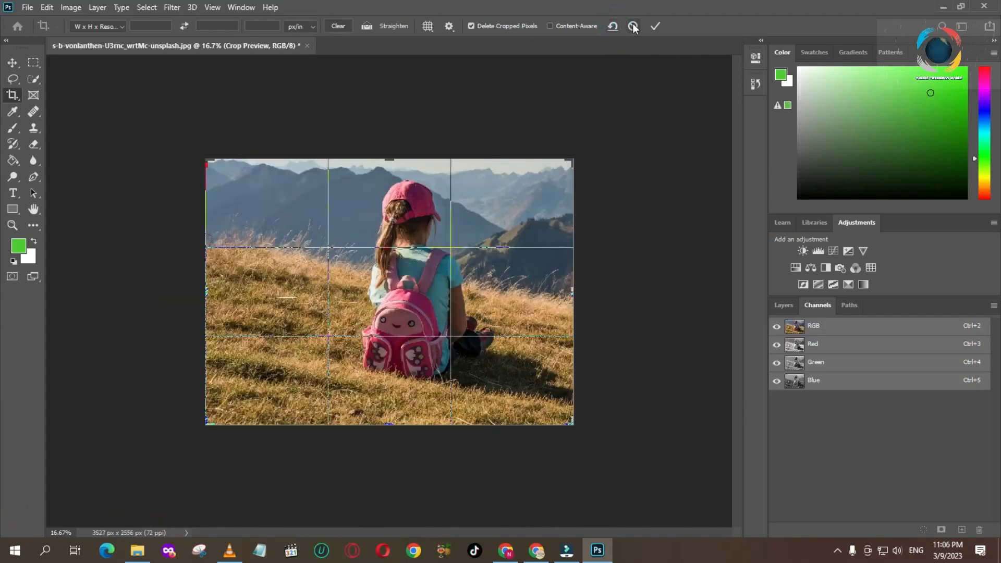
click(633, 26)
key(ctrl+z)
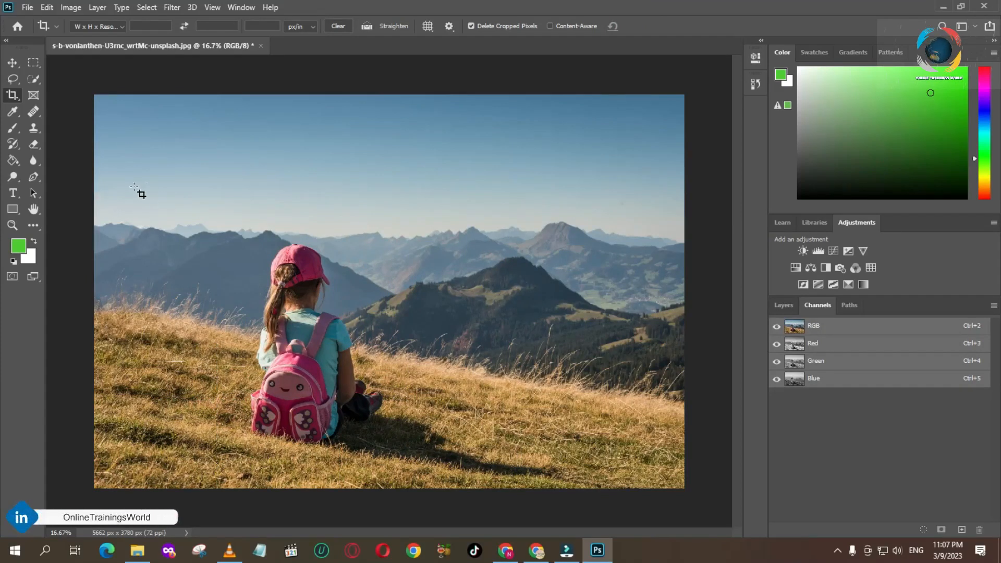
Step: Draw a crop frame around the girl, apply the Original Ratio preset and enlarge the frame to cover the full photo
drag(105, 172, 509, 488)
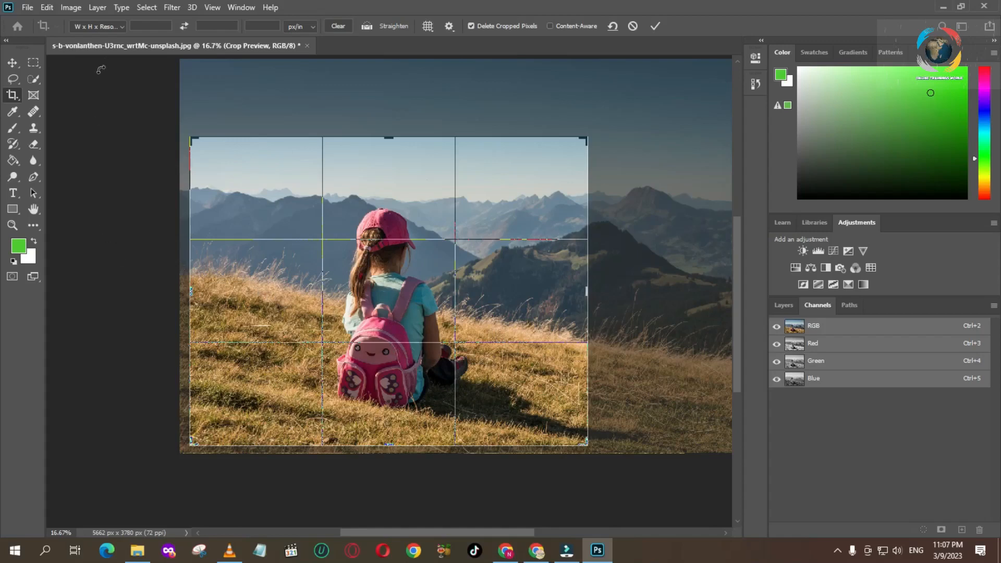
click(119, 26)
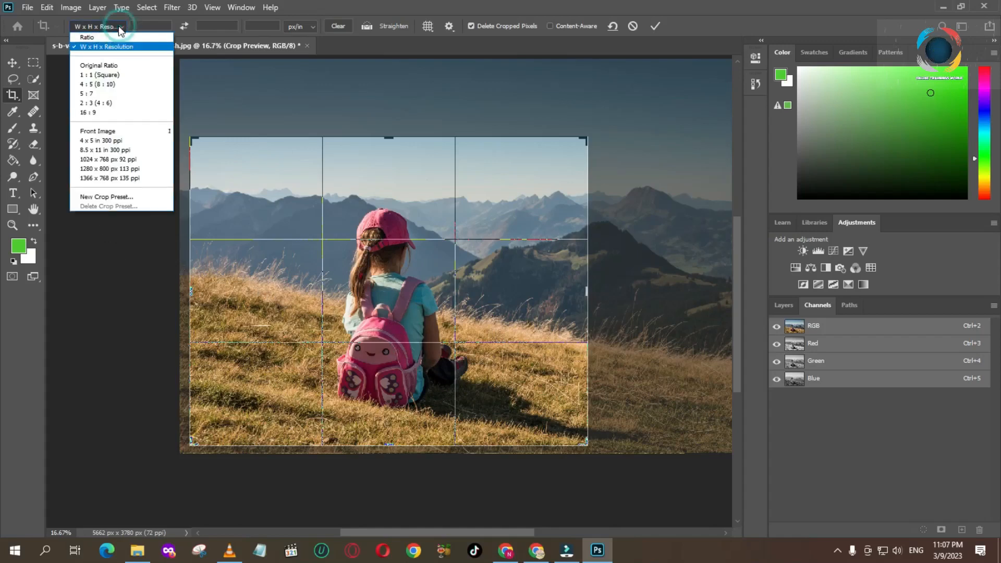
click(99, 67)
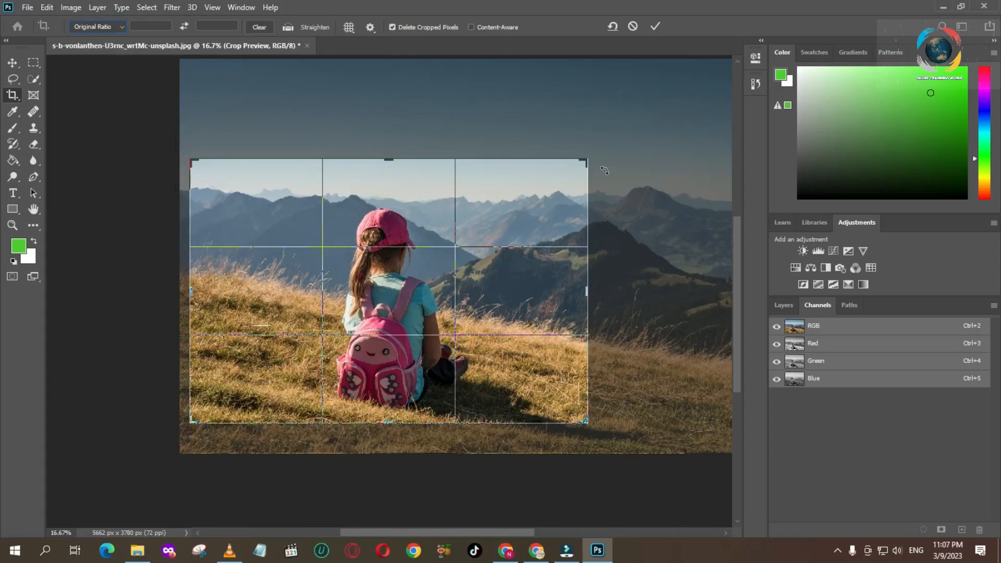
drag(584, 164, 671, 146)
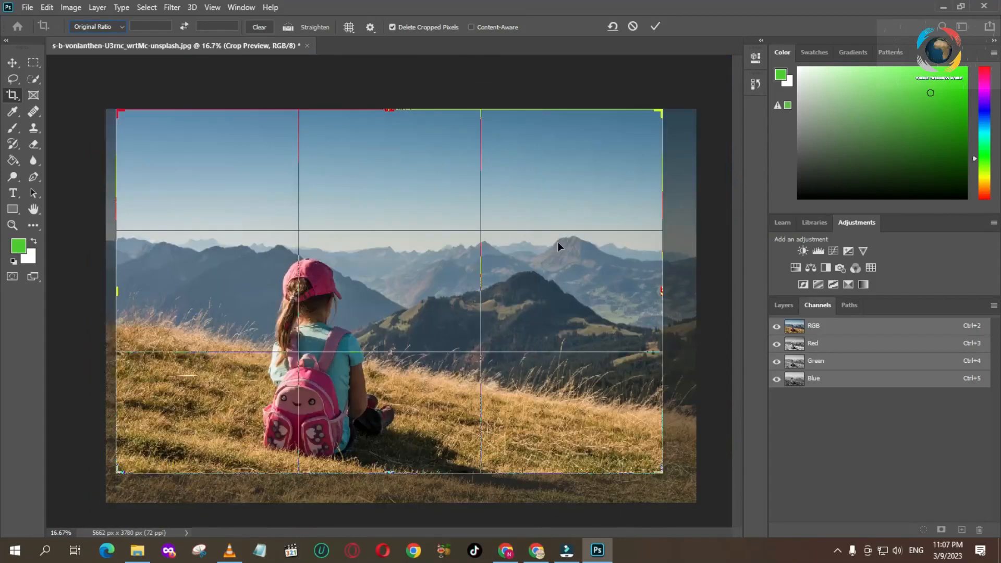
drag(527, 248, 539, 216)
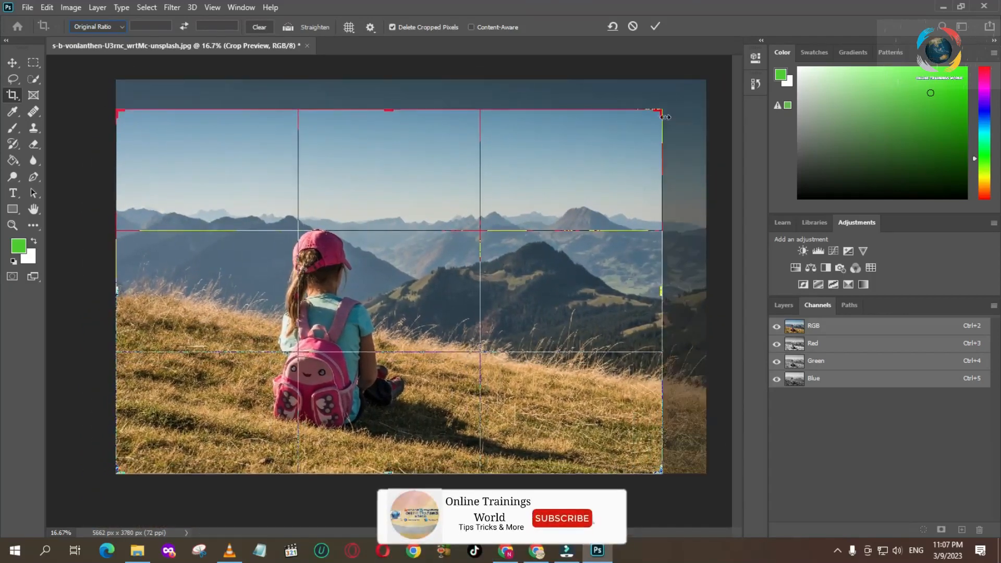
drag(660, 111, 683, 96)
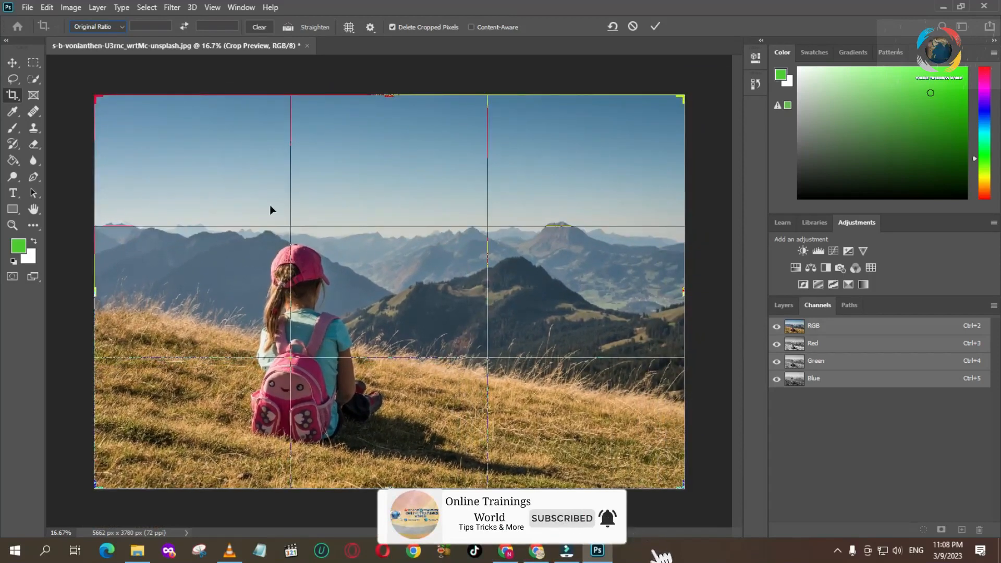
Step: Set the crop ratio to 1 : 1 (Square) and fit the frame closely around the sitting girl
click(114, 26)
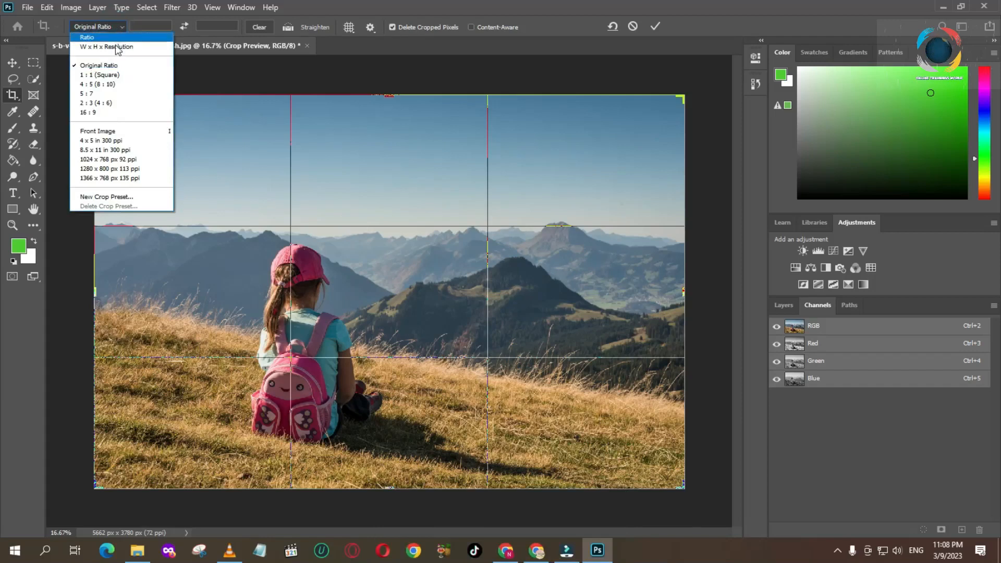
click(105, 75)
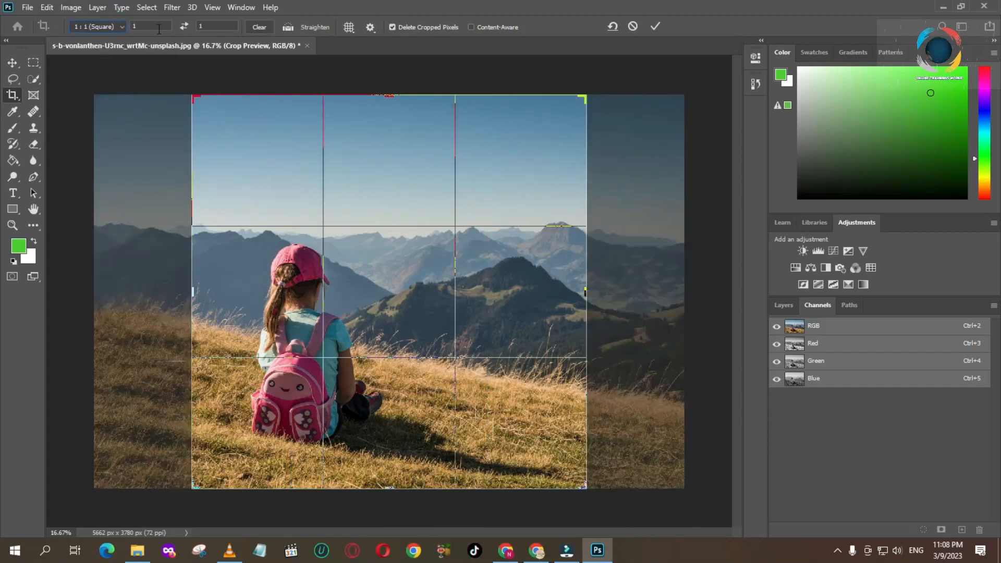
drag(193, 96, 264, 188)
drag(391, 280, 489, 323)
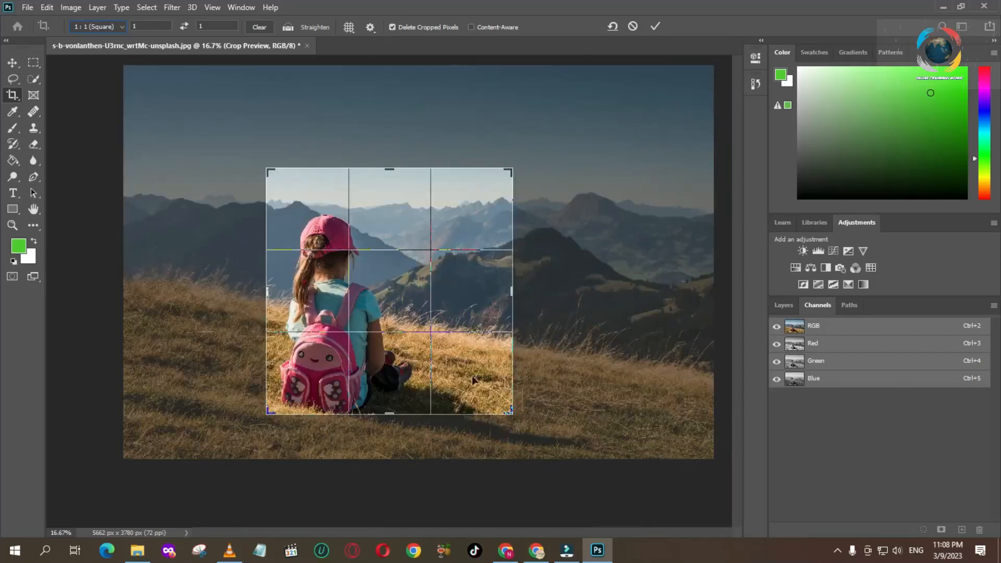
drag(405, 387, 407, 379)
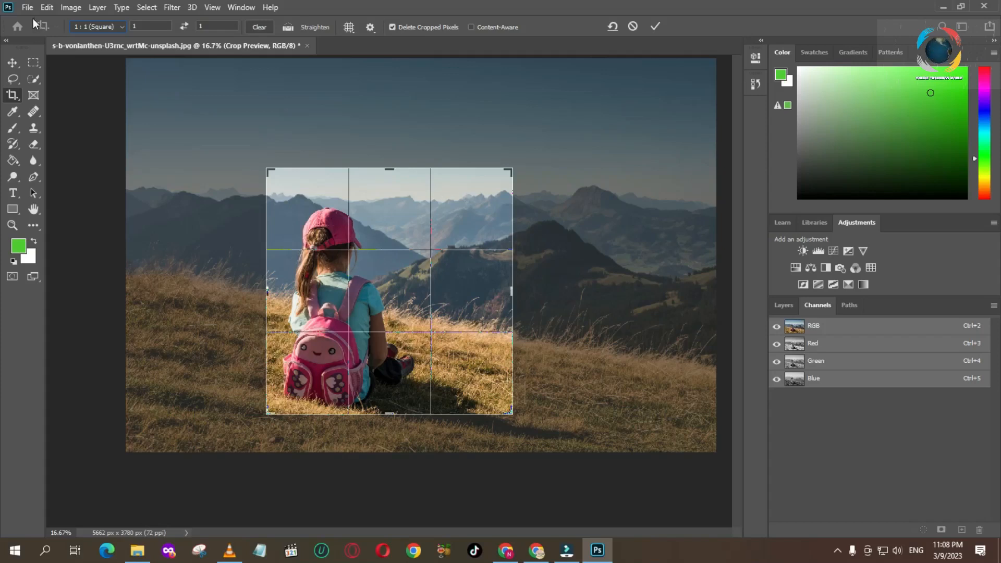
Step: Open the New Crop Preset dialog without saving a preset, and discard the square crop
click(123, 29)
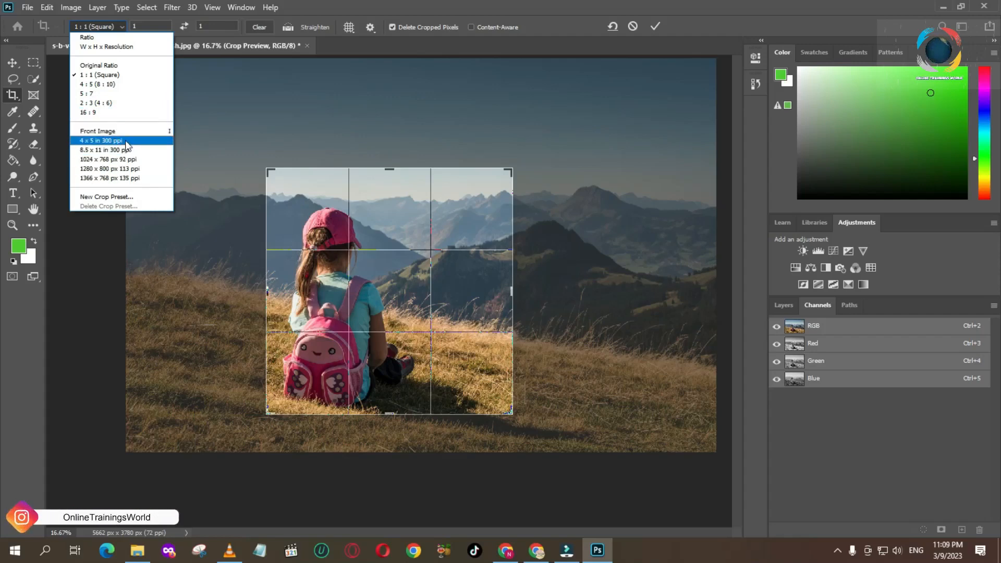
click(97, 198)
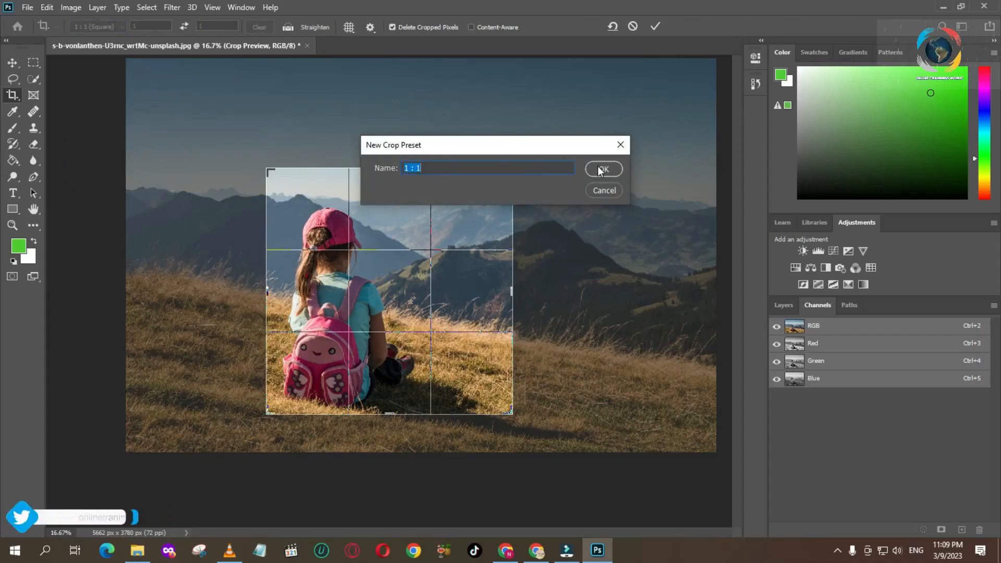
click(604, 191)
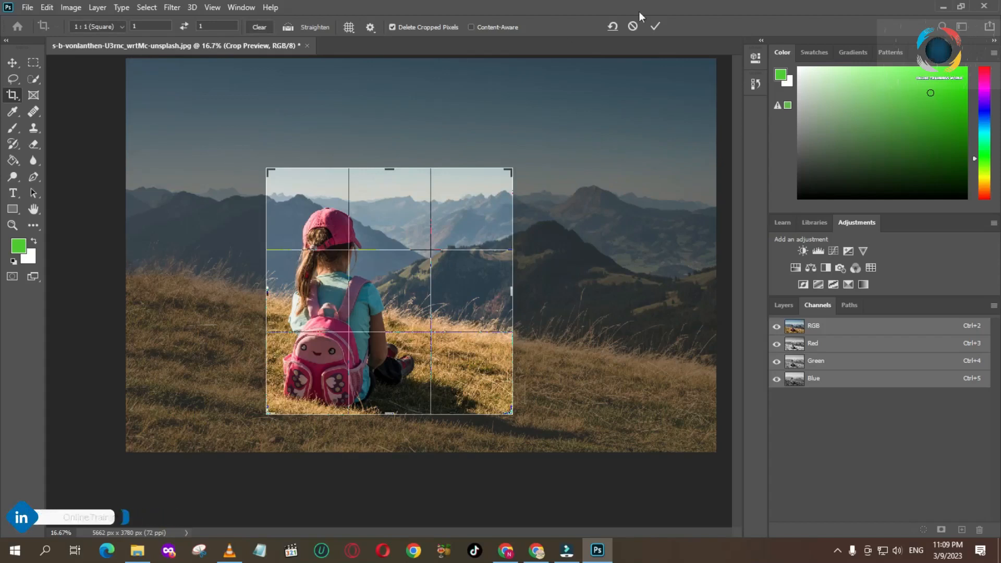
click(612, 26)
click(612, 26)
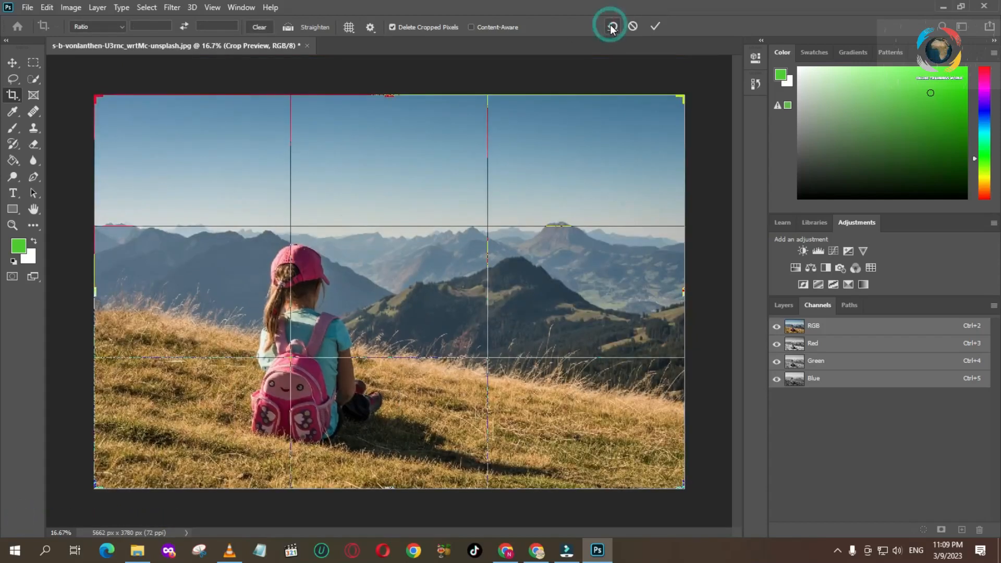
key(Escape)
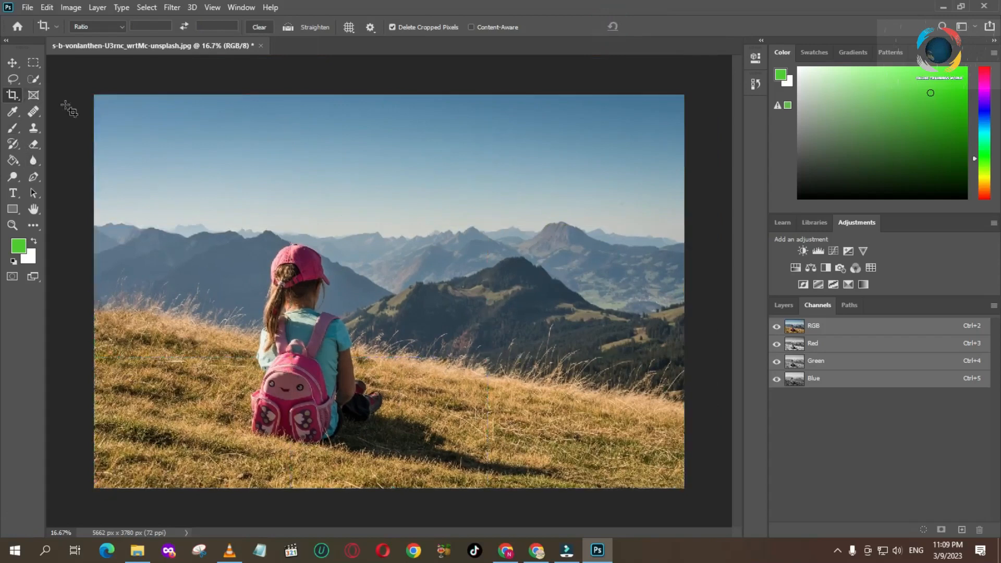
Step: Try to trim a thin strip off the photo's upper and lower edges, and clear the crop settings
click(15, 96)
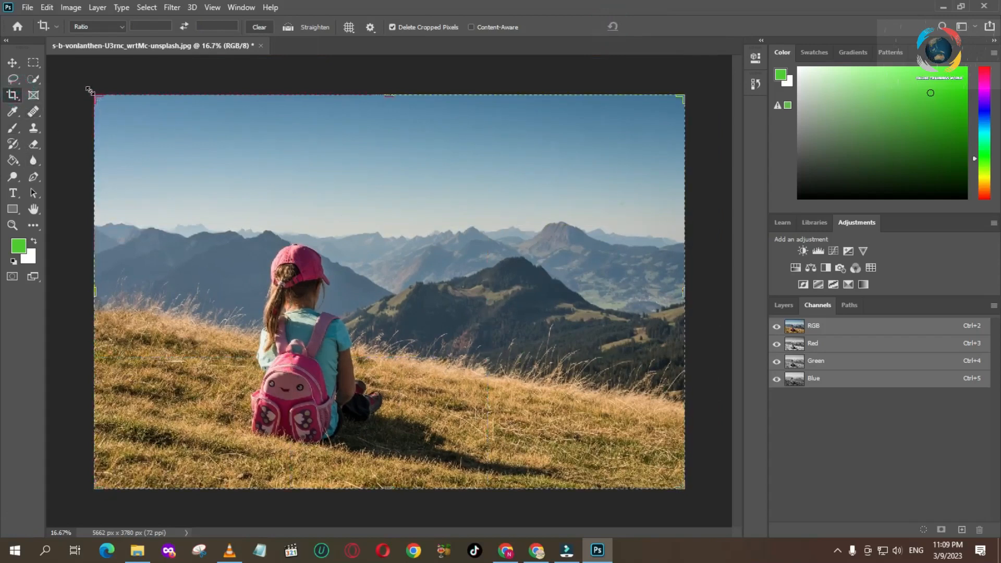
drag(97, 99, 834, 475)
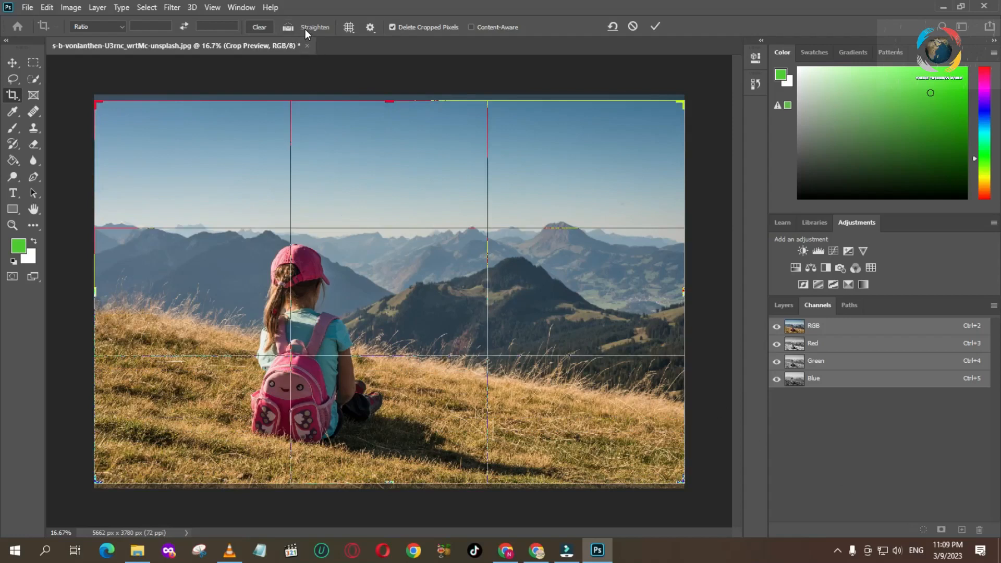
click(260, 27)
click(655, 26)
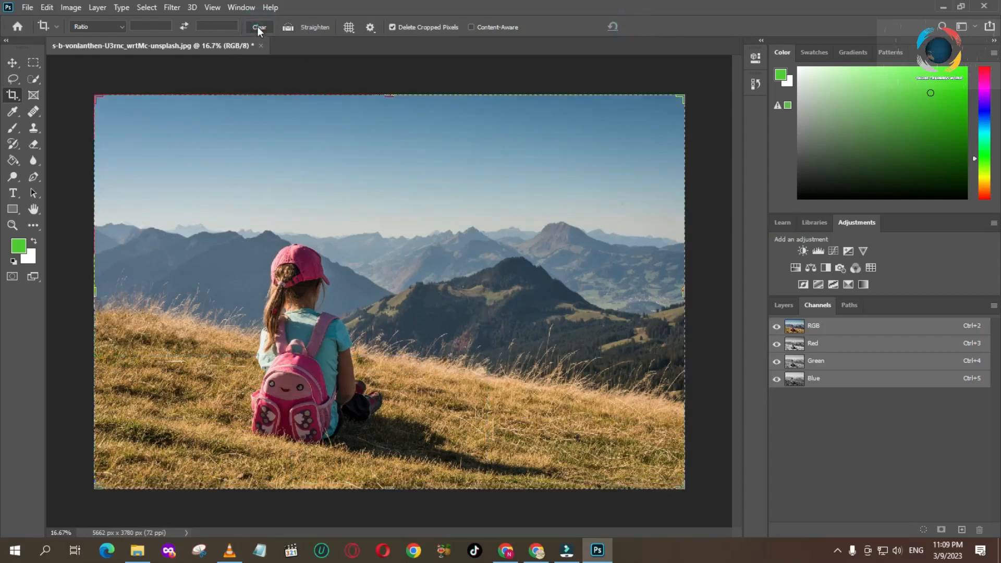
Step: Straighten the photo along the mountain horizon with the Straighten option and apply the crop at about 5400 x 3597 px
drag(75, 83, 136, 133)
drag(94, 95, 99, 99)
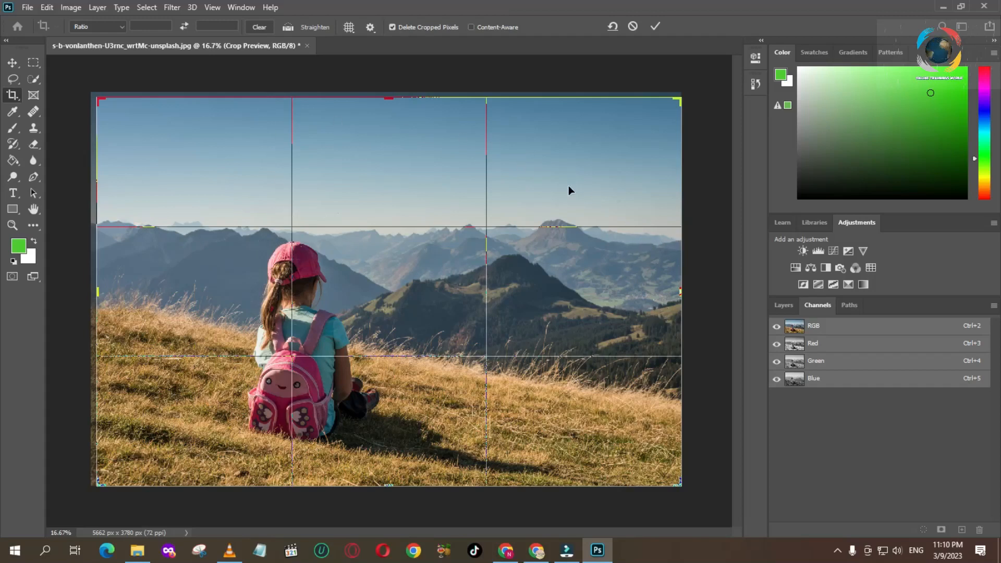
click(312, 27)
click(97, 223)
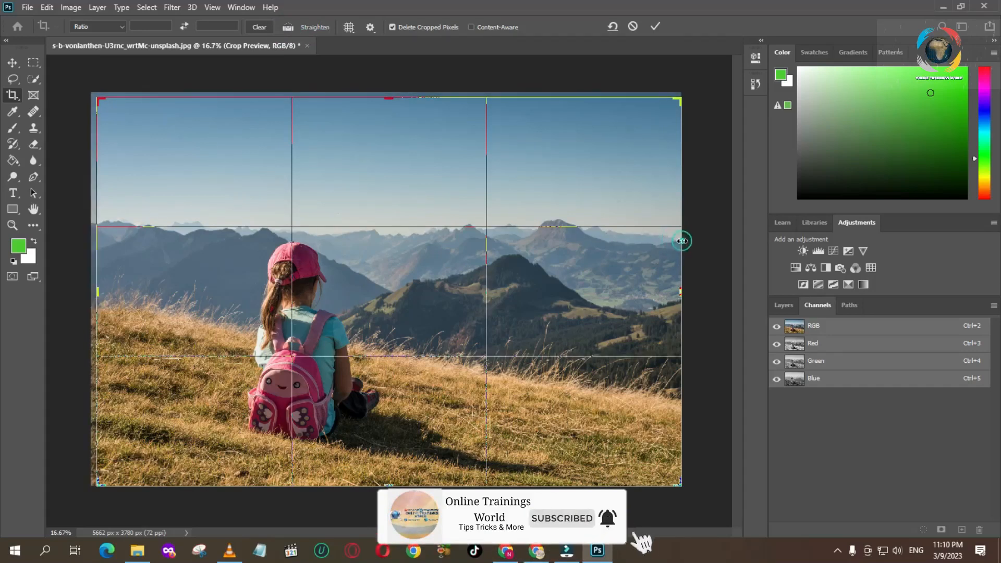
click(288, 27)
drag(98, 221, 681, 239)
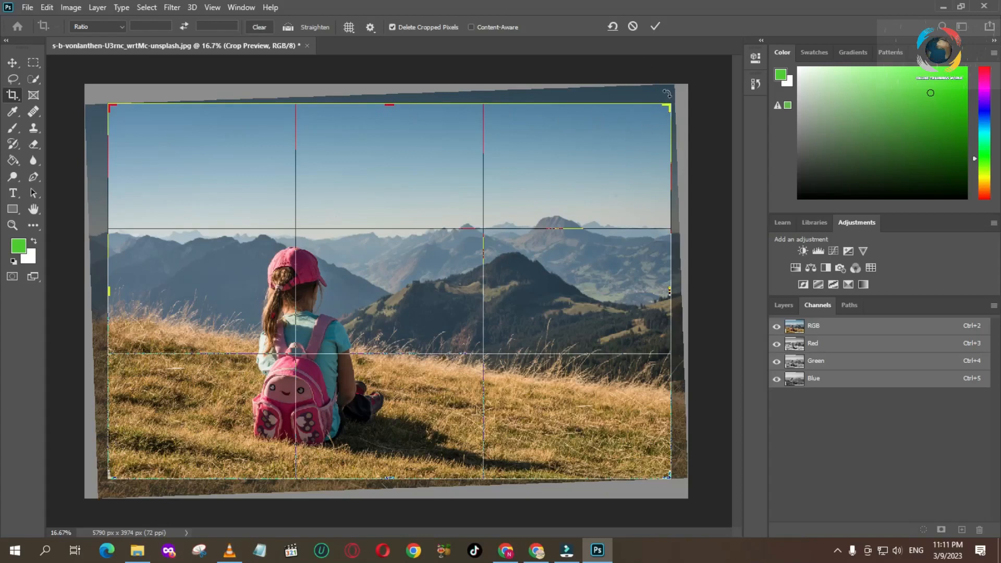
click(656, 26)
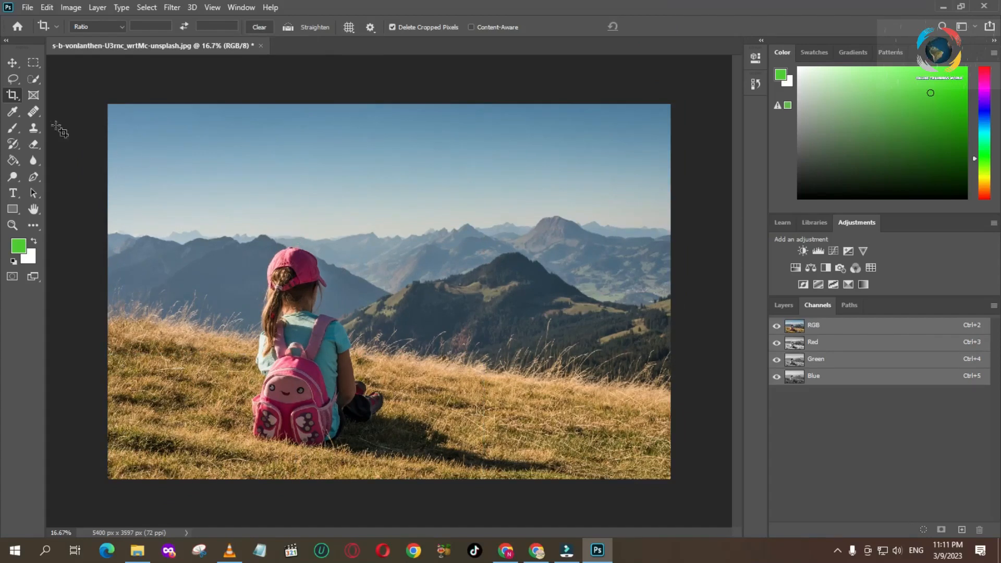
Step: Try to extend the crop frame above the photo's upper edge to about 5400 x 3832 px, and cancel the crop
click(13, 94)
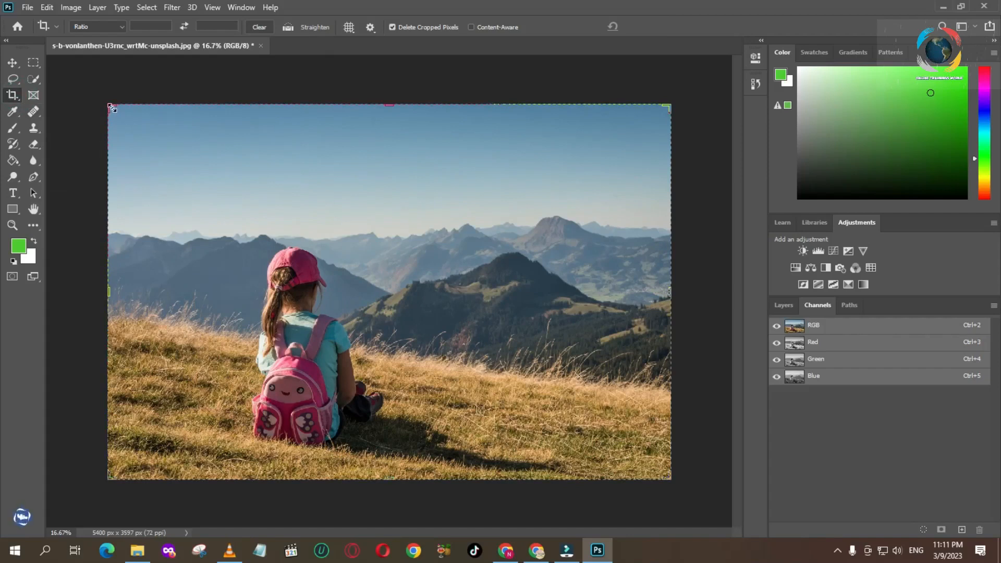
drag(113, 110, 772, 509)
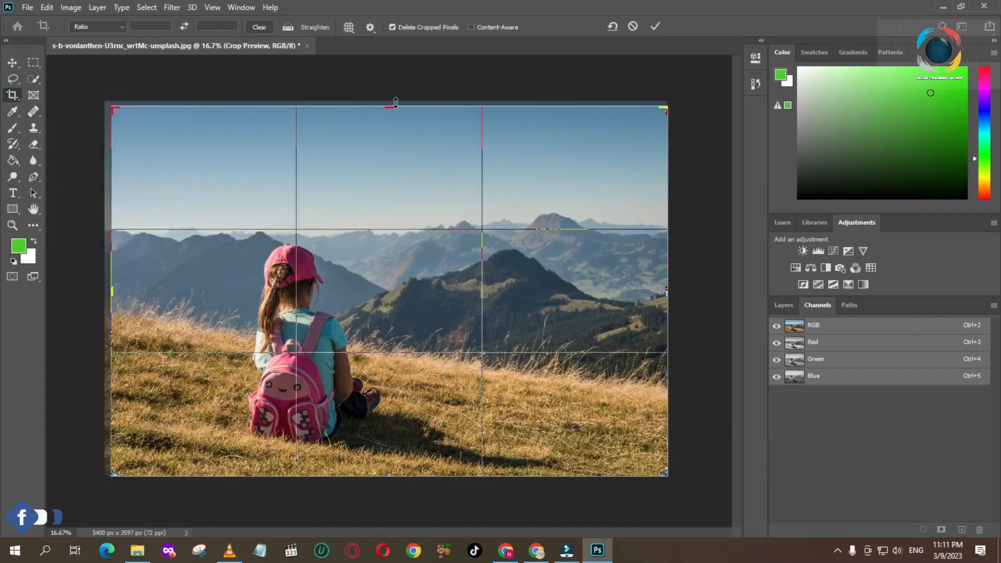
drag(390, 107, 389, 92)
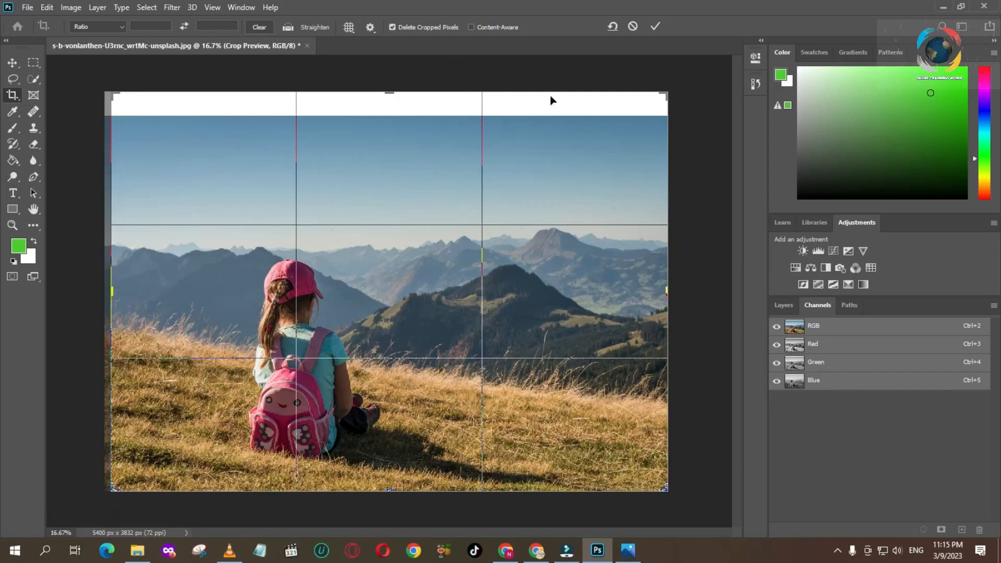
click(633, 26)
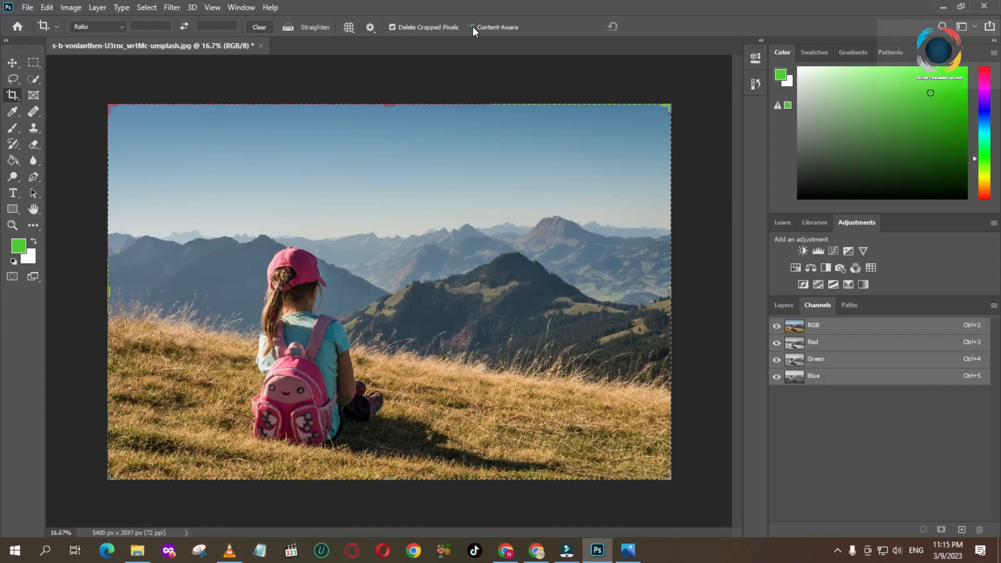
Step: Enable Content-Aware, extend the girl photo above its upper edge to about 5400 x 3945 px, and apply the crop
drag(391, 104, 393, 87)
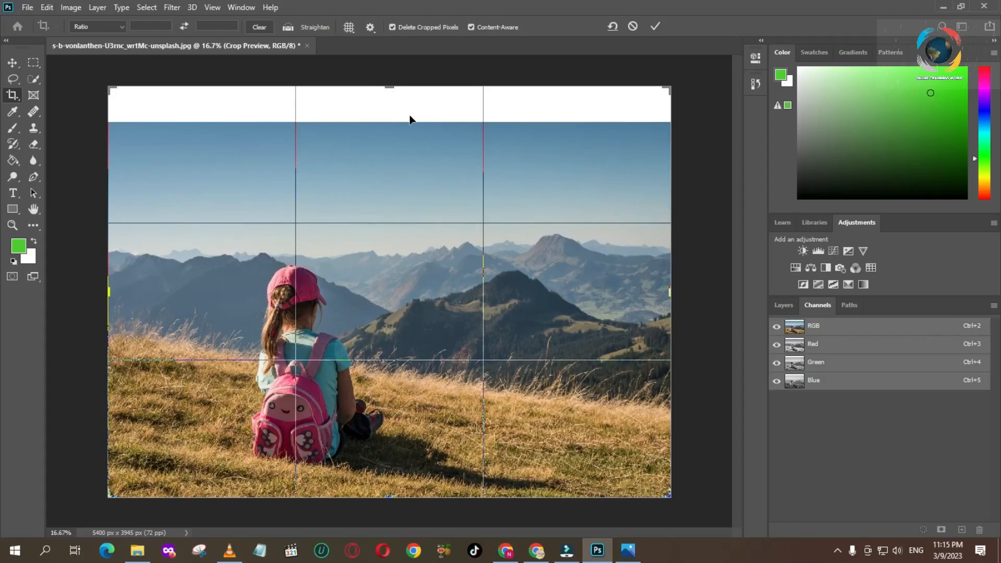
click(656, 27)
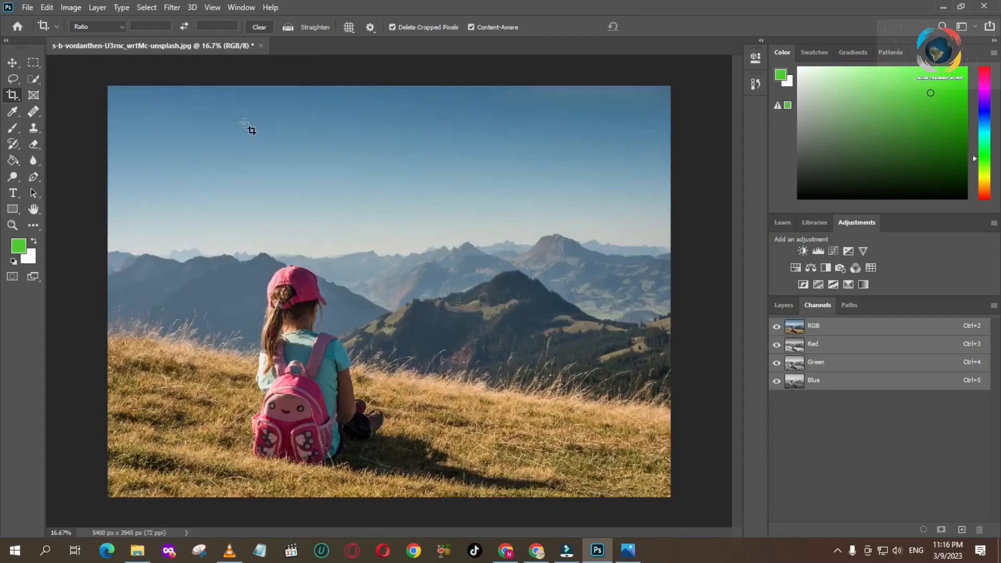
click(662, 86)
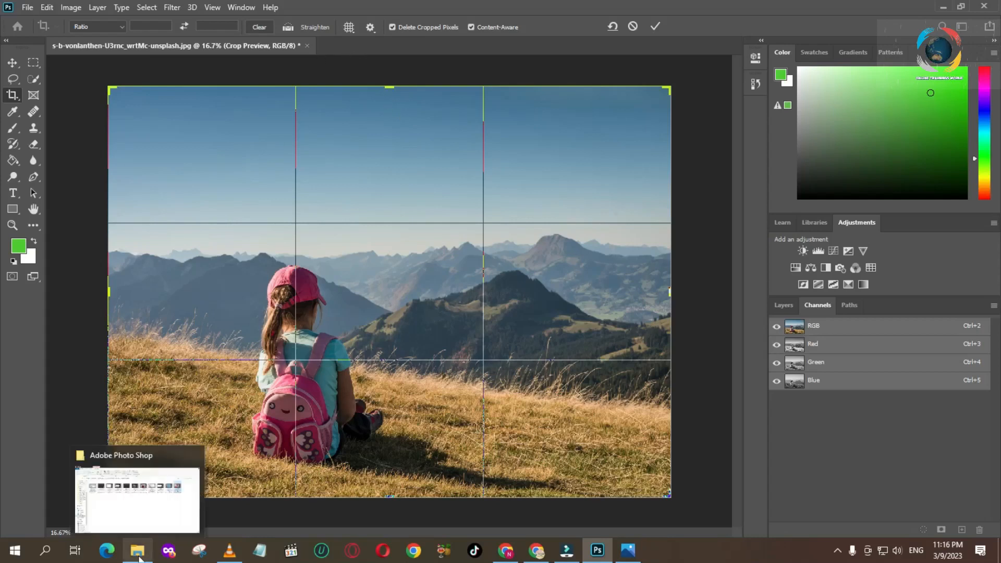
Step: Open the photo hilary-travers-ez1qQttwBn0-unsplash.jpg from the Downloads folder in Photoshop
click(80, 456)
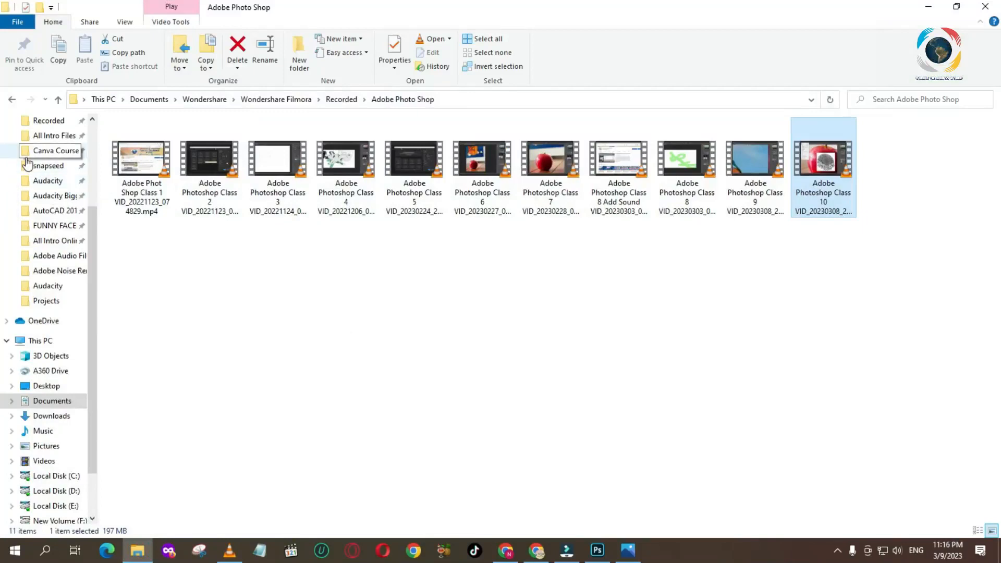
click(50, 151)
click(51, 416)
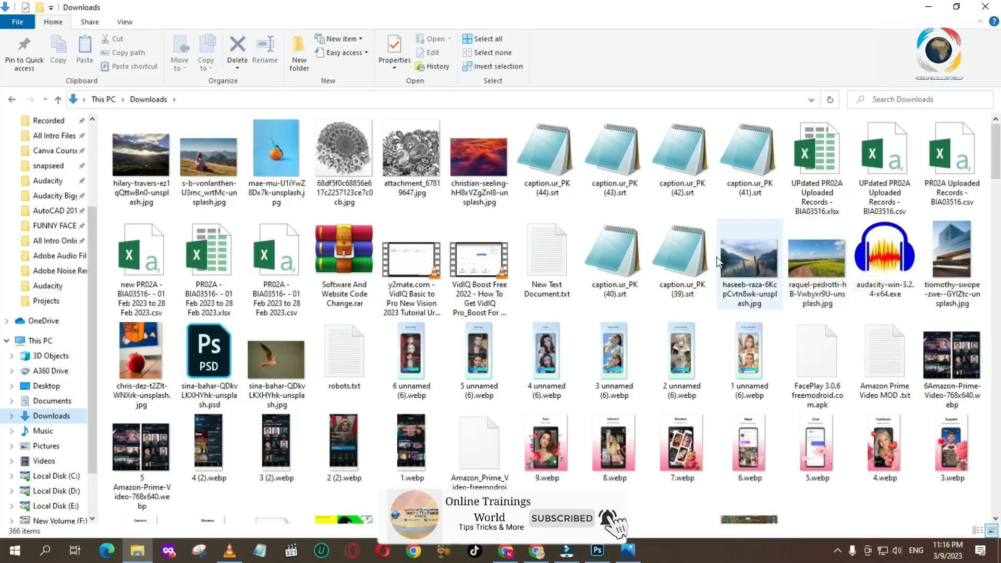
click(136, 145)
drag(620, 422, 593, 541)
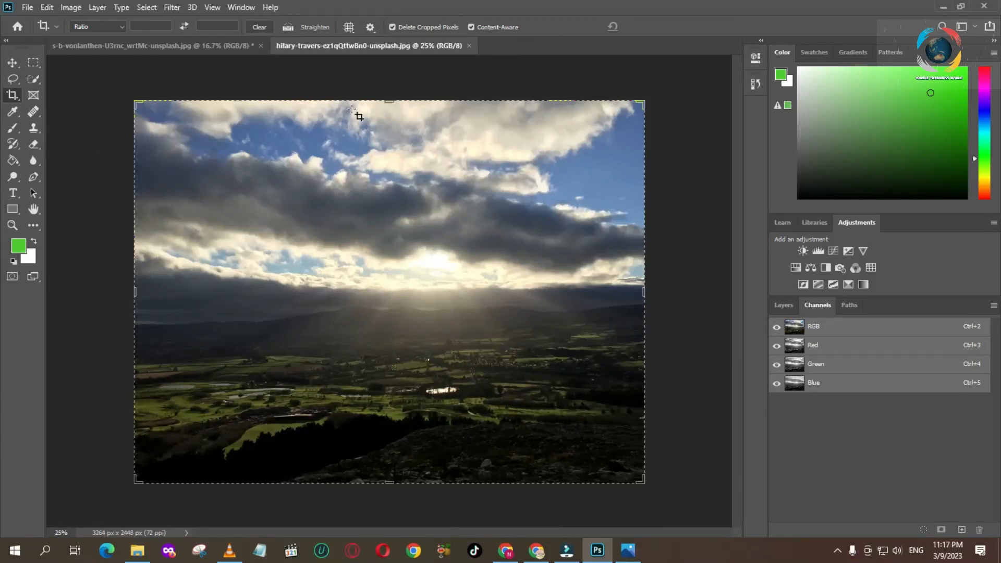
Step: Extend the landscape photo above its upper edge to about 3264 x 2592 px with Content-Aware on, and apply the crop
drag(384, 95, 390, 89)
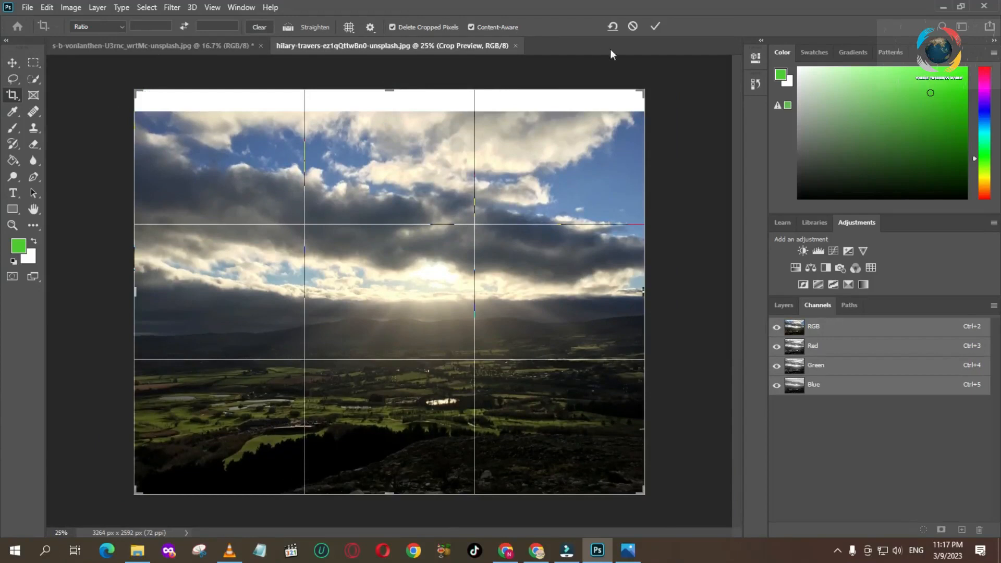
click(655, 27)
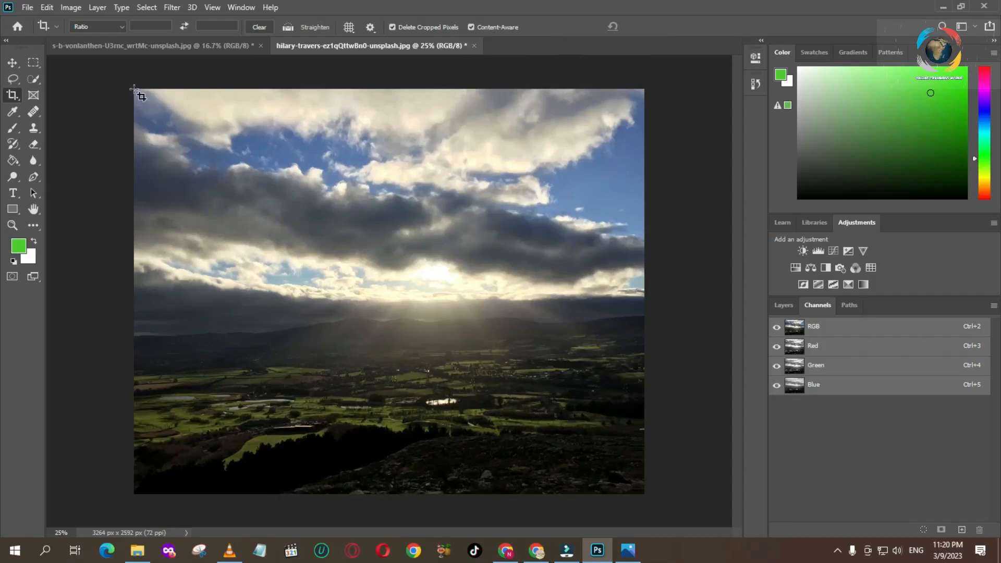
Step: Widen the landscape photo past its right edge to about 3752 x 2592 px with Content-Aware on, and apply the crop
drag(134, 89, 710, 487)
drag(643, 291, 682, 292)
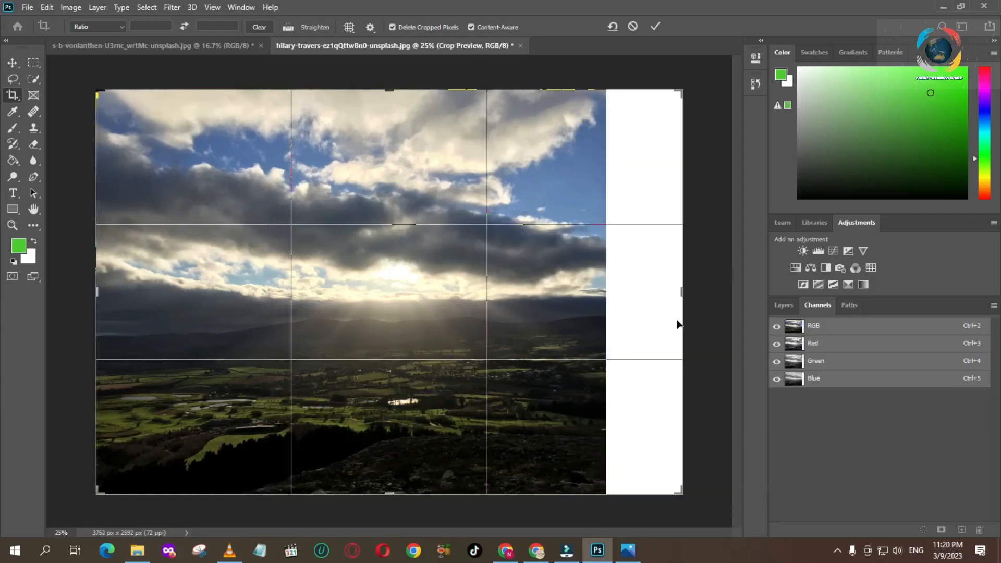
click(658, 25)
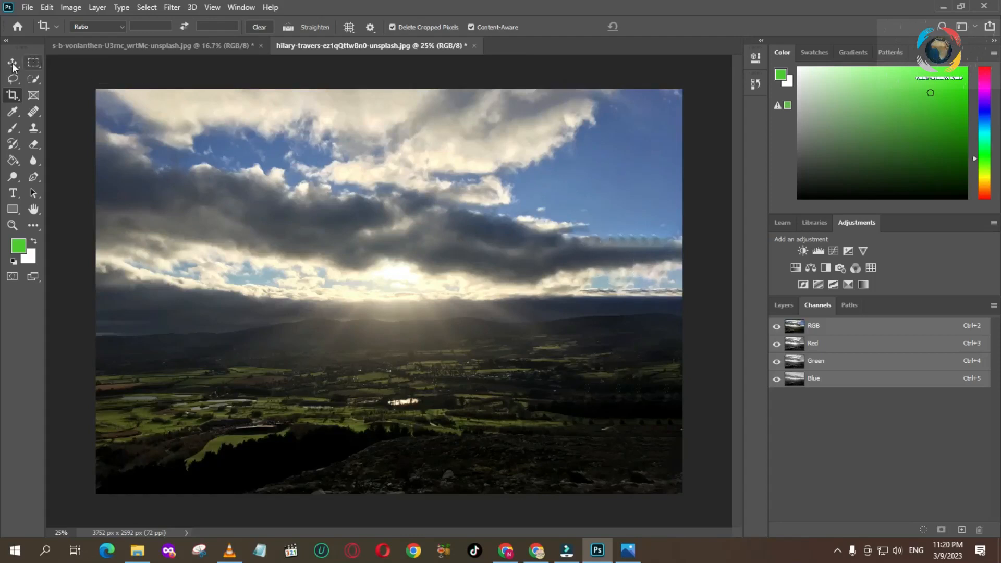
Step: Circle the repeated cloud, horizon and ground patterns in the filled area at the photo's right side with the green Brush
key(b)
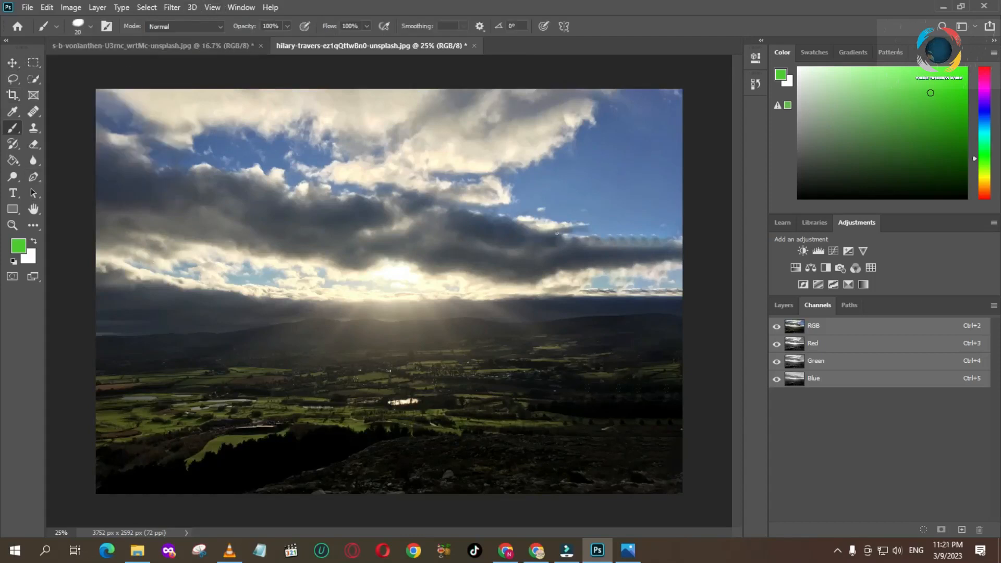
drag(592, 228, 604, 275)
mouse_move(681, 263)
mouse_down()
mouse_move(675, 232)
mouse_move(571, 230)
mouse_move(637, 242)
mouse_up()
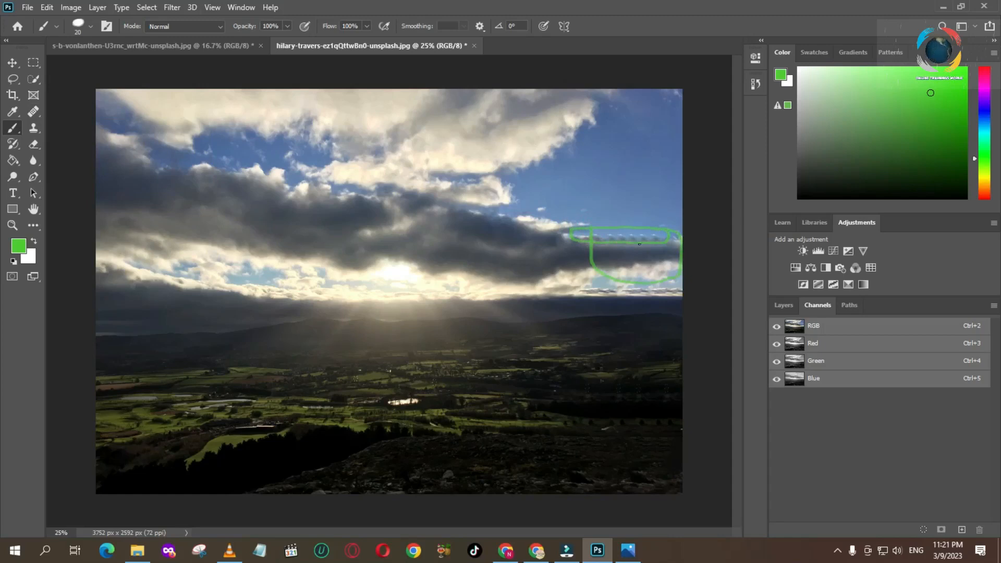
mouse_move(626, 274)
mouse_down()
mouse_move(608, 295)
mouse_move(629, 293)
mouse_move(636, 269)
mouse_move(650, 294)
mouse_move(678, 283)
mouse_up()
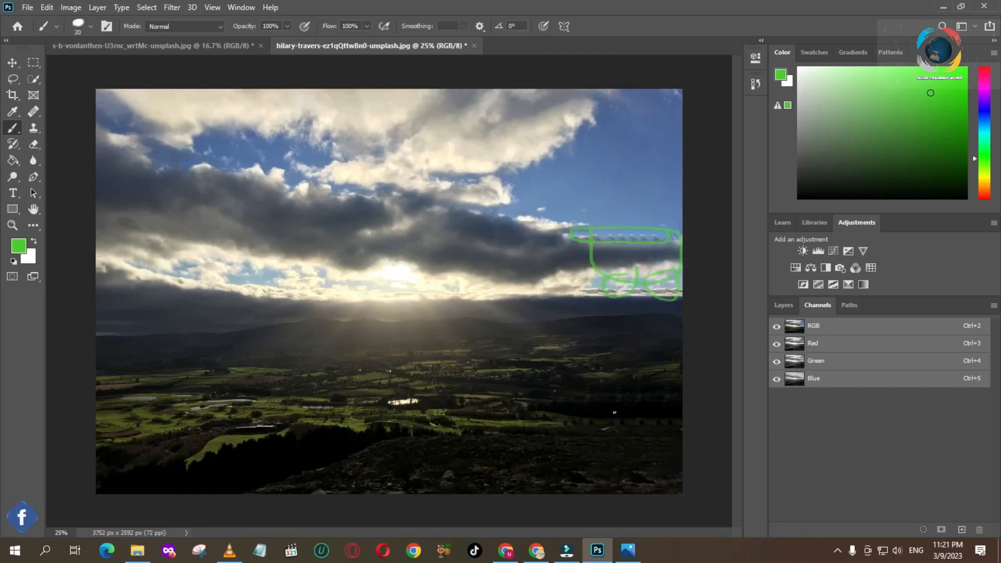
mouse_move(669, 367)
mouse_down()
mouse_move(675, 396)
mouse_move(676, 371)
mouse_move(632, 388)
mouse_move(631, 401)
mouse_move(650, 393)
mouse_move(642, 372)
mouse_move(577, 395)
mouse_move(596, 402)
mouse_move(604, 386)
mouse_move(591, 375)
mouse_move(625, 383)
mouse_up()
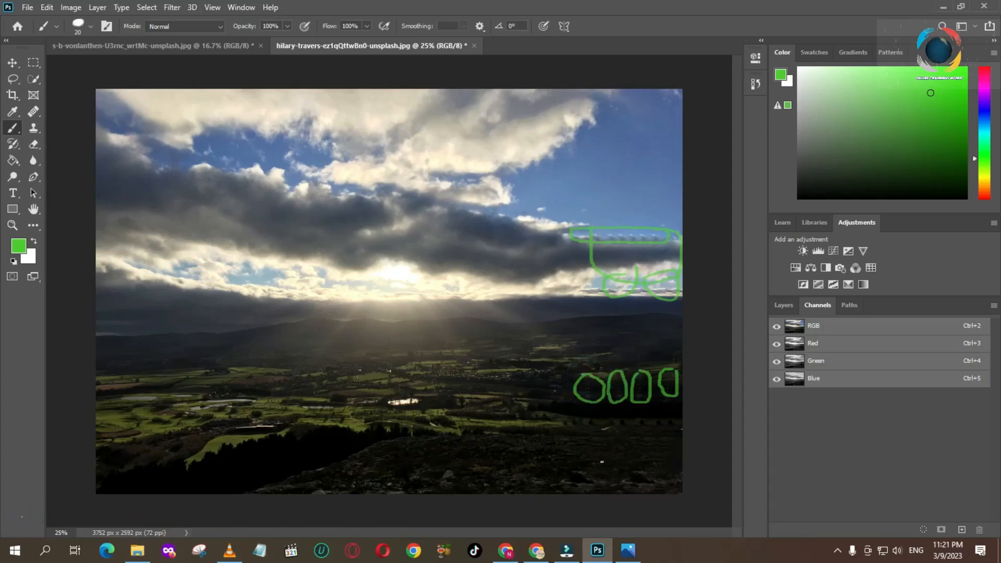
mouse_move(579, 459)
mouse_down()
mouse_move(587, 491)
mouse_move(610, 472)
mouse_move(593, 447)
mouse_move(629, 494)
mouse_move(675, 478)
mouse_move(632, 458)
mouse_up()
mouse_move(678, 413)
mouse_down()
mouse_move(558, 408)
mouse_move(557, 427)
mouse_move(676, 428)
mouse_up()
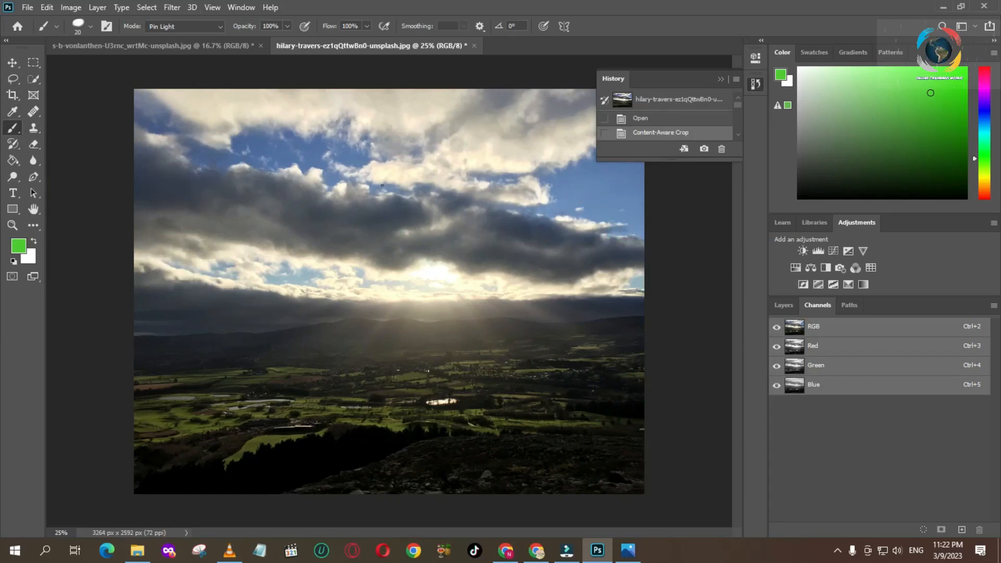
Step: Try to widen the landscape photo to about 3656 x 2592 px with Content-Aware off, and cancel the crop
click(12, 95)
click(471, 26)
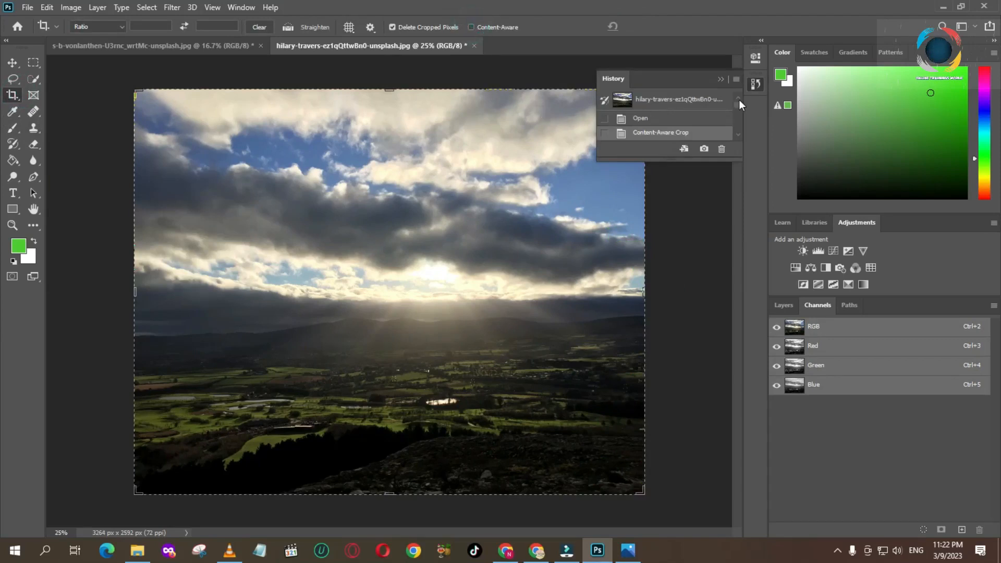
click(721, 79)
drag(645, 293, 679, 293)
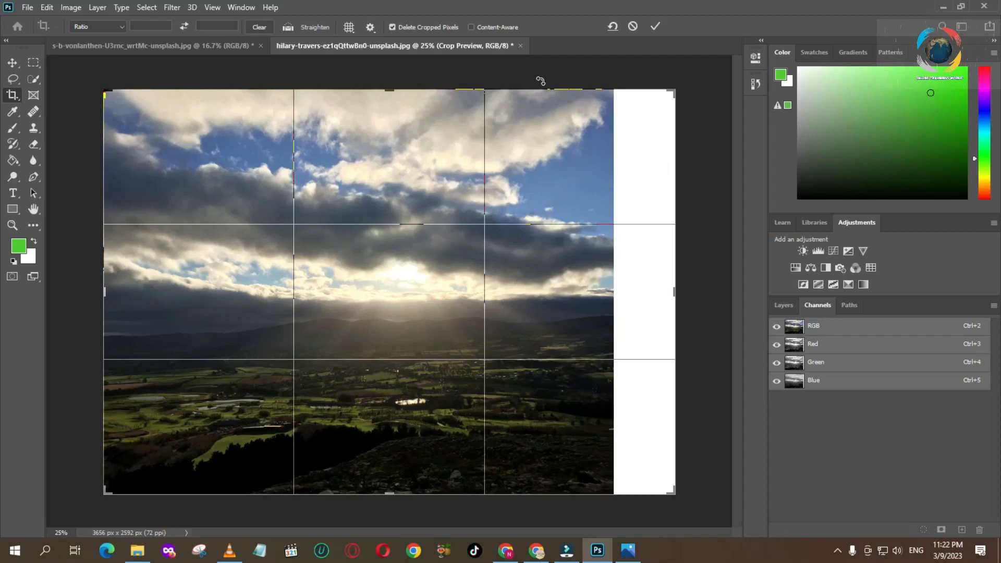
click(473, 27)
click(632, 26)
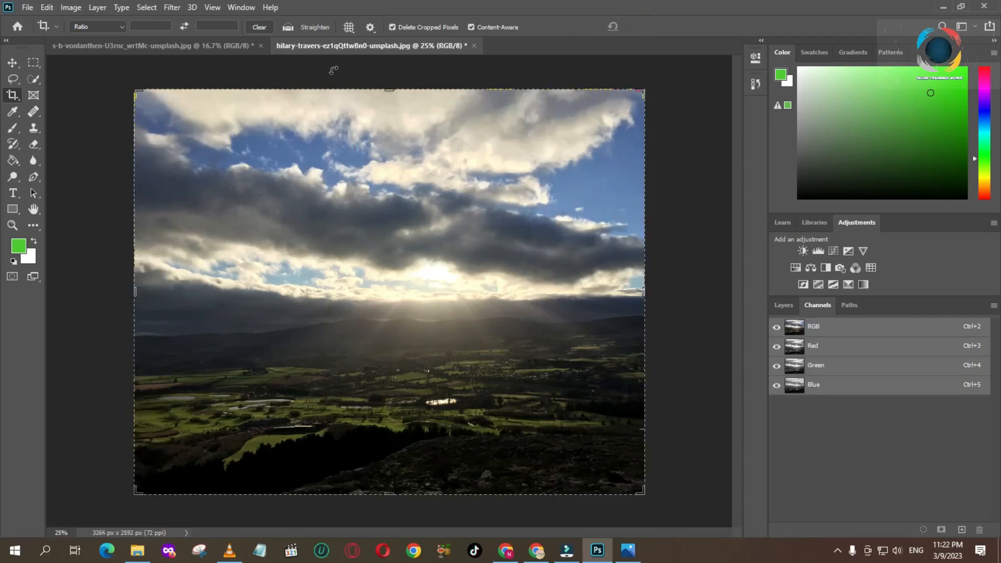
Step: Set the crop overlay to Grid and draw a crop frame around nearly the whole landscape photo
click(349, 28)
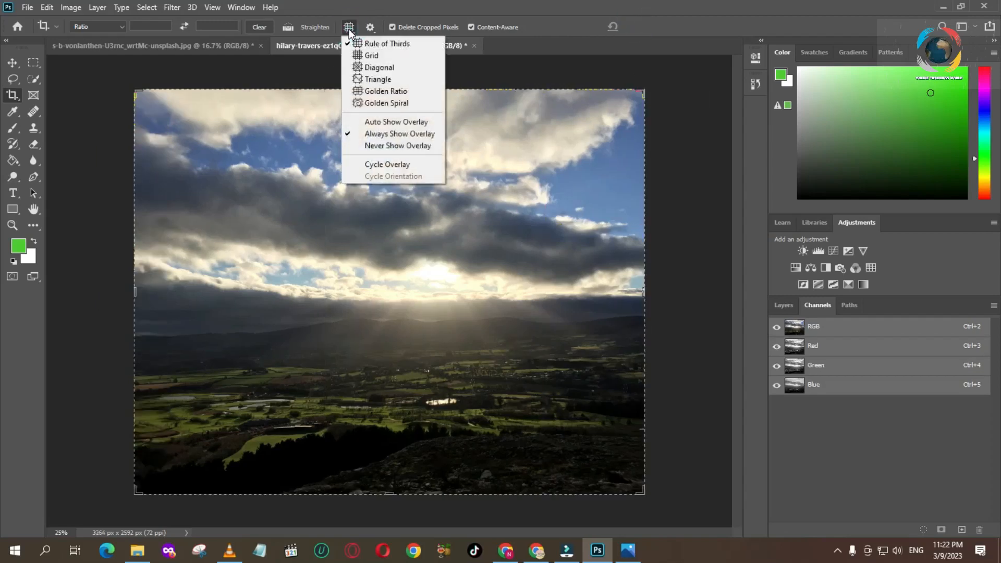
click(360, 42)
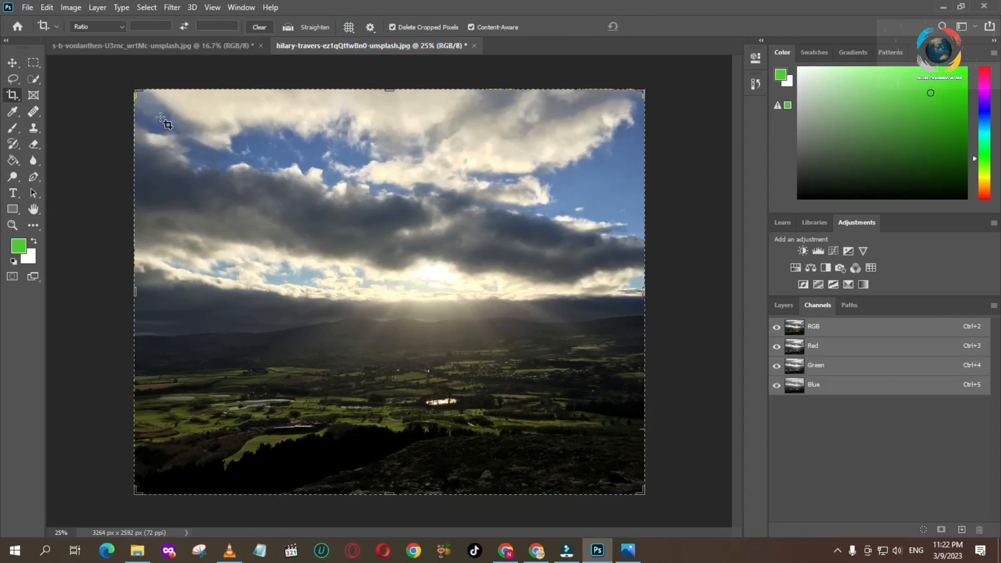
click(349, 28)
click(371, 55)
drag(138, 96, 661, 494)
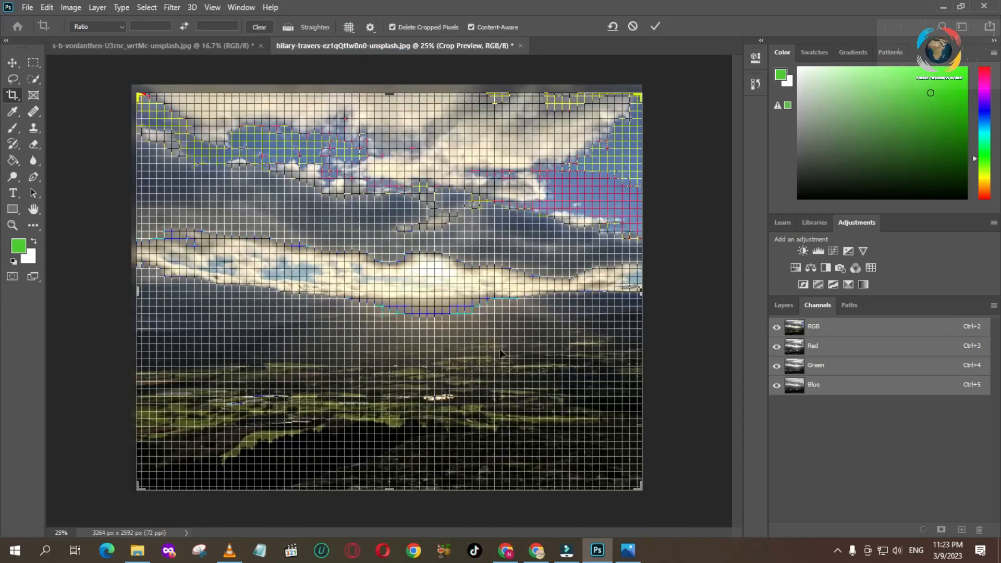
Step: Preview the Diagonal and Triangle crop overlays on the landscape photo, and return the overlay to Rule of Thirds
click(349, 27)
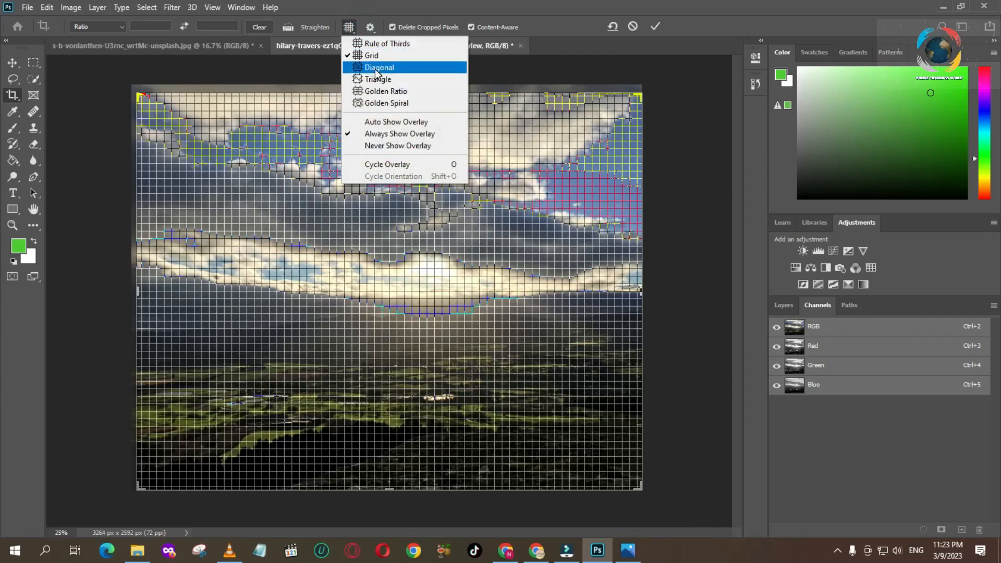
click(376, 68)
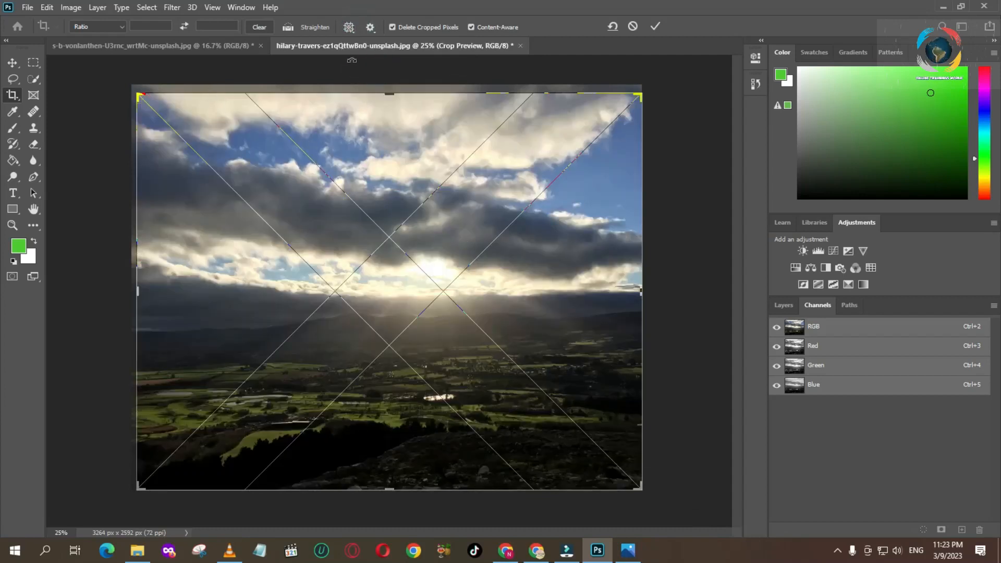
click(352, 29)
click(368, 79)
click(349, 27)
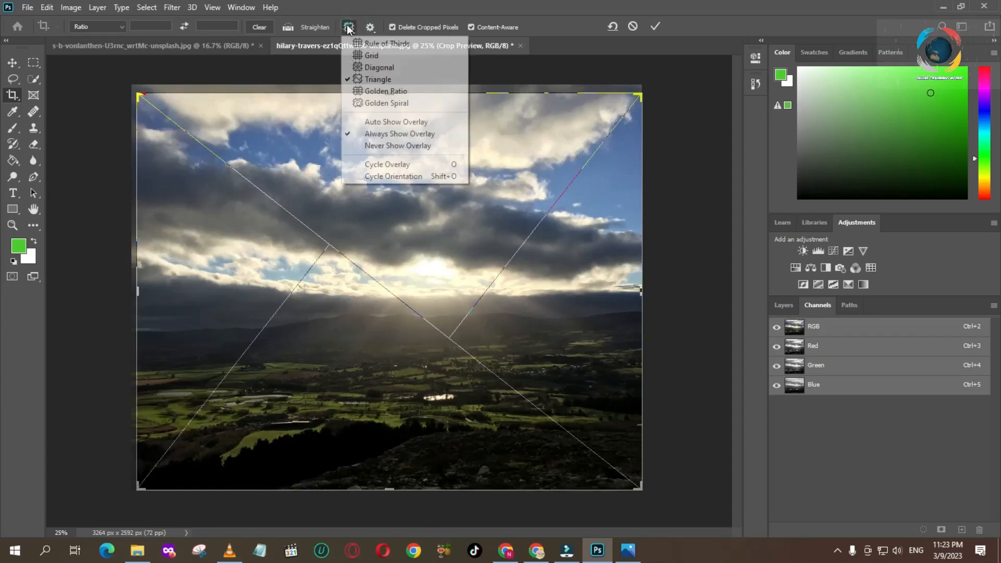
click(383, 45)
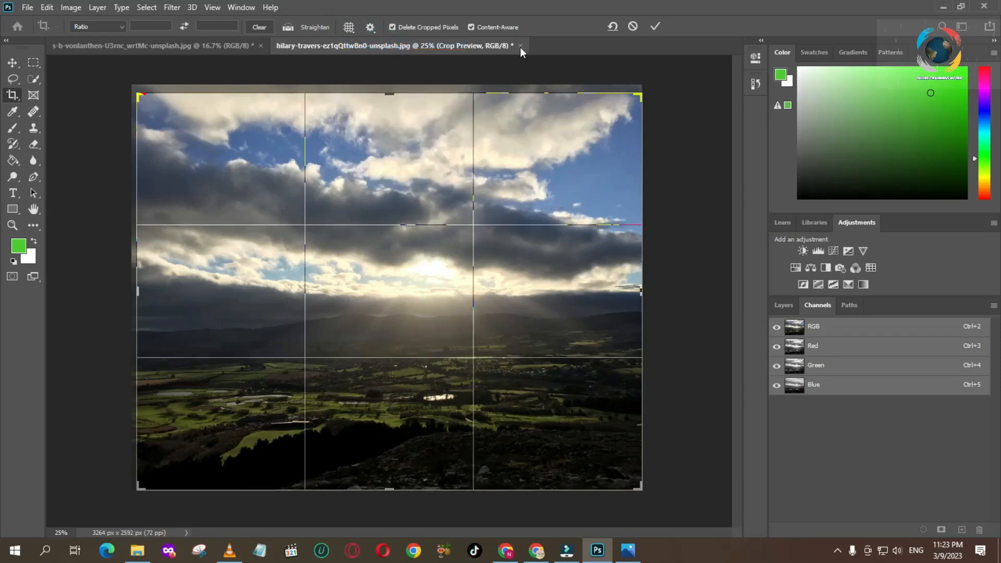
Step: Draw a crop frame just inside the girl photo's edges with the Rule of Thirds overlay
click(181, 46)
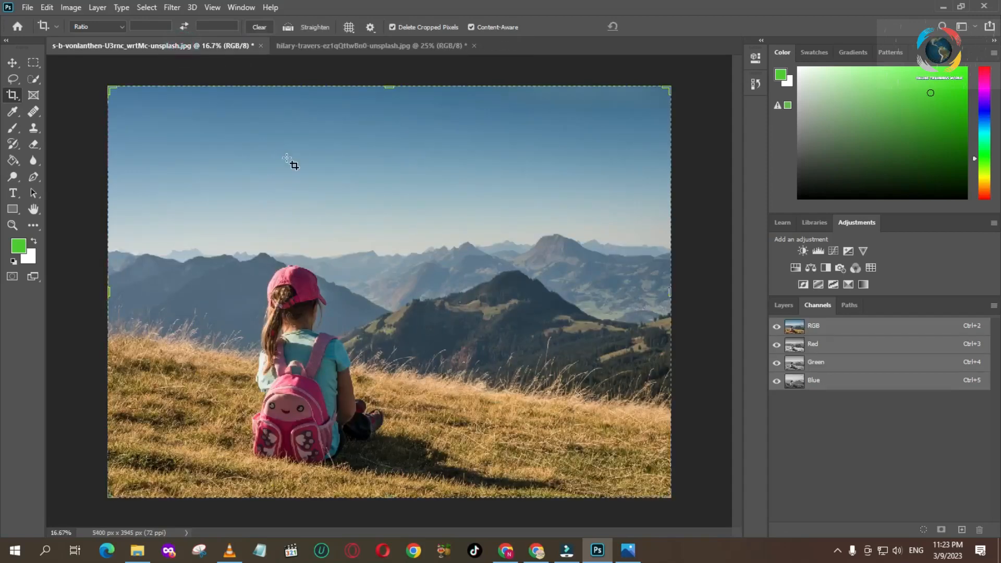
click(348, 27)
click(348, 27)
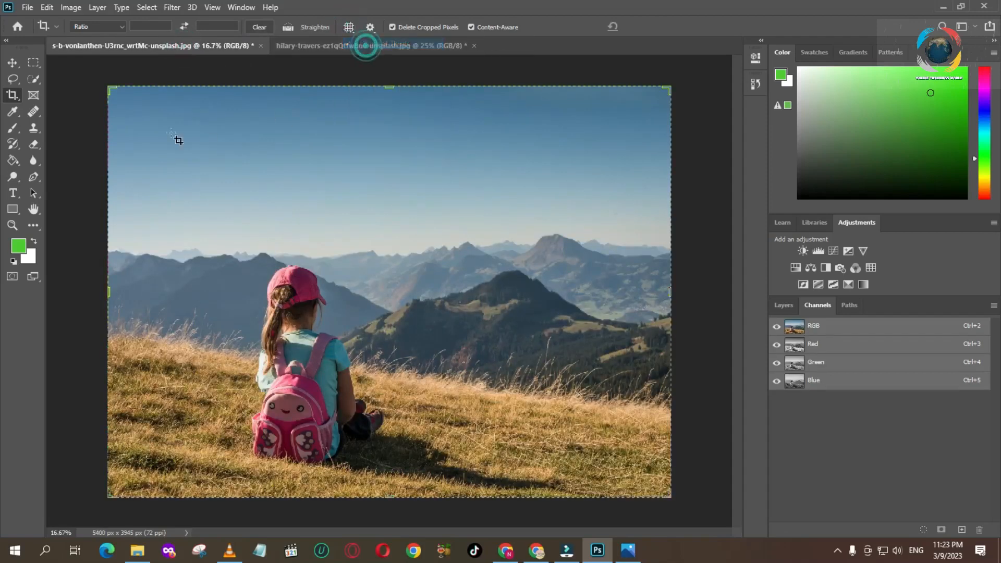
drag(114, 94, 650, 486)
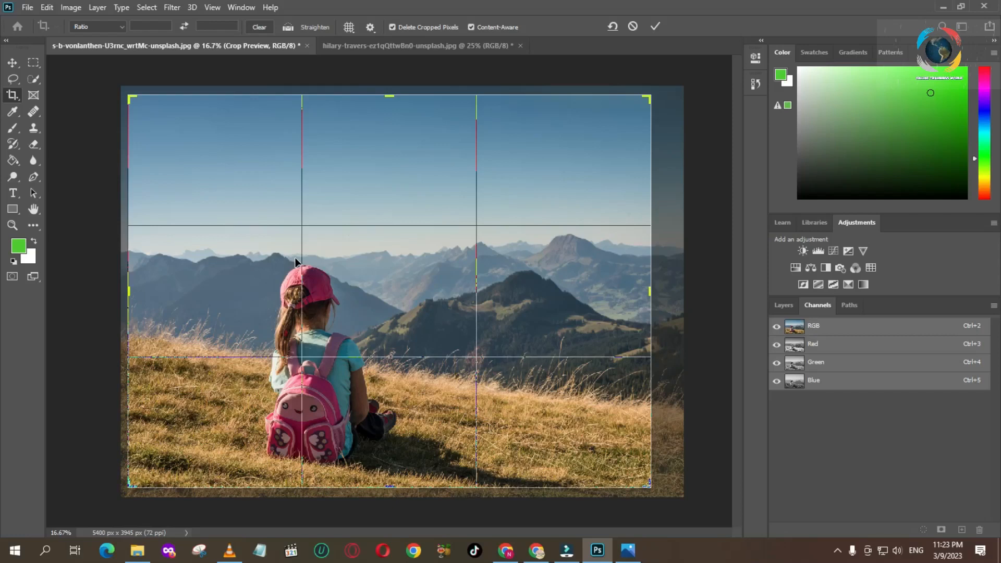
Step: Reposition the girl photo inside the crop frame until its right and lower edges meet the frame, with the girl near the left third line
drag(360, 320, 311, 374)
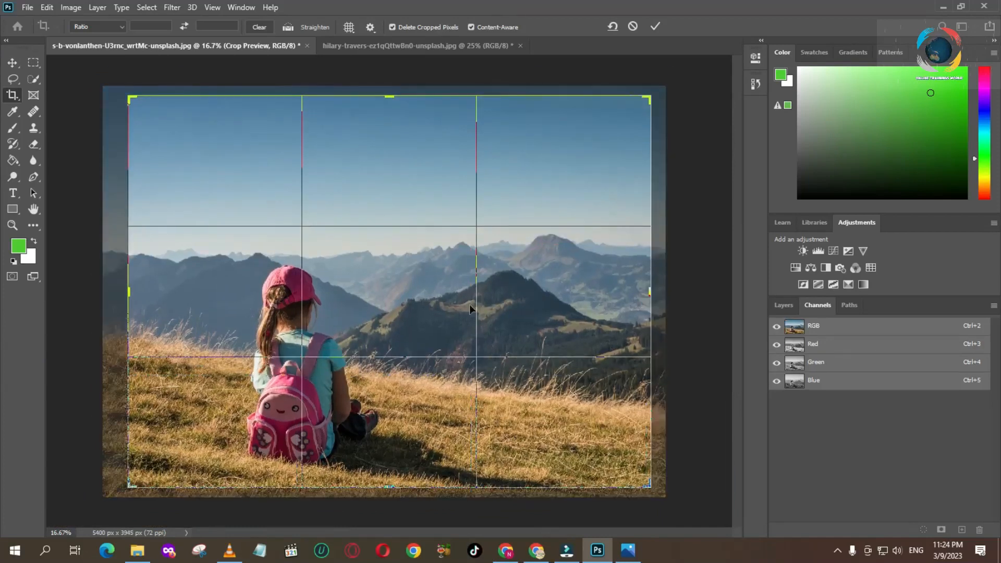
drag(409, 345, 370, 327)
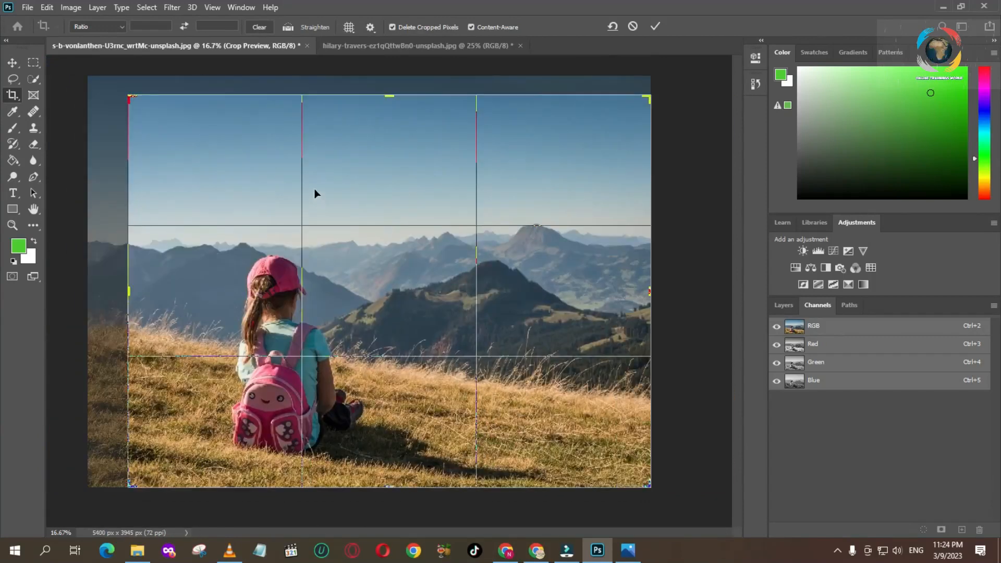